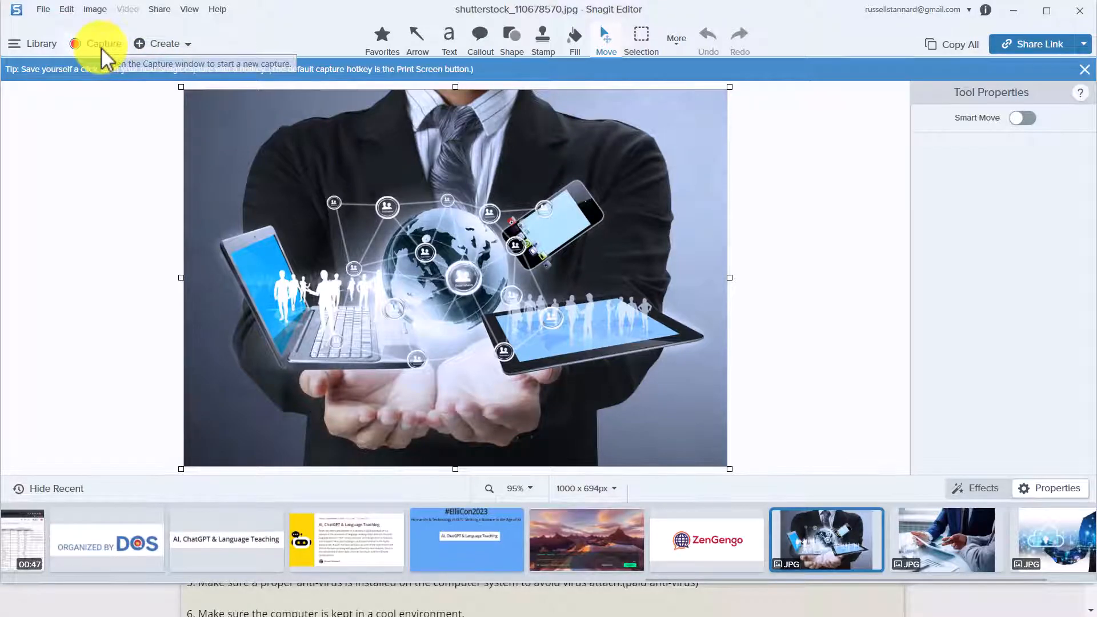
Step: Capture the desktop computer picture on the web page as an image, using a region selection around its edges
{"action": "left_click", "coordinate": [101, 47]}
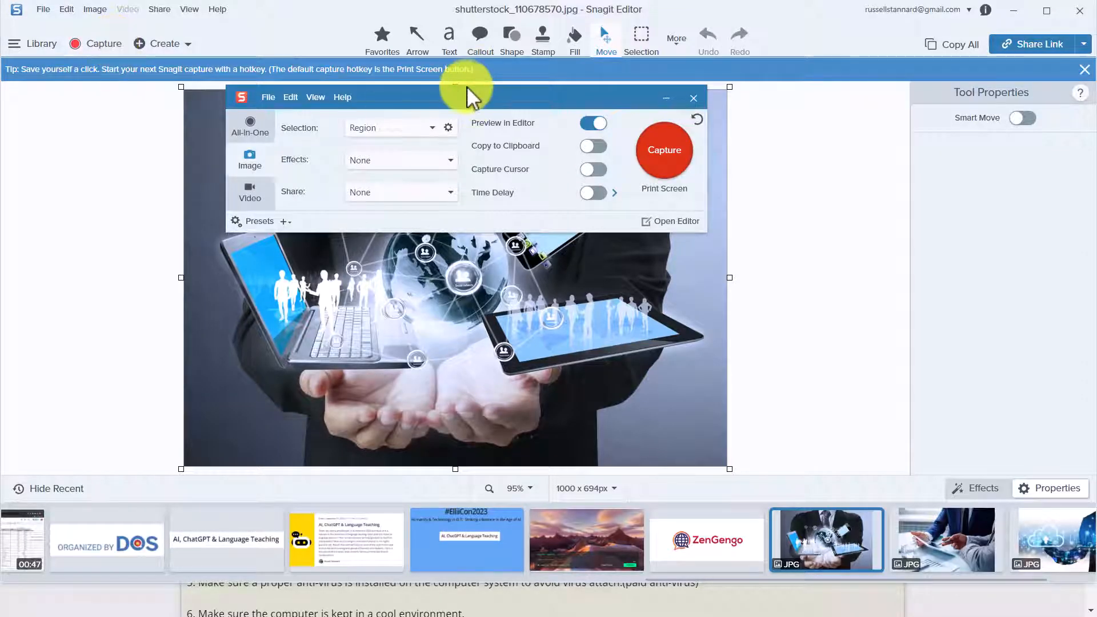
{"action": "left_click_drag", "start_coordinate": [468, 87], "coordinate": [504, 239]}
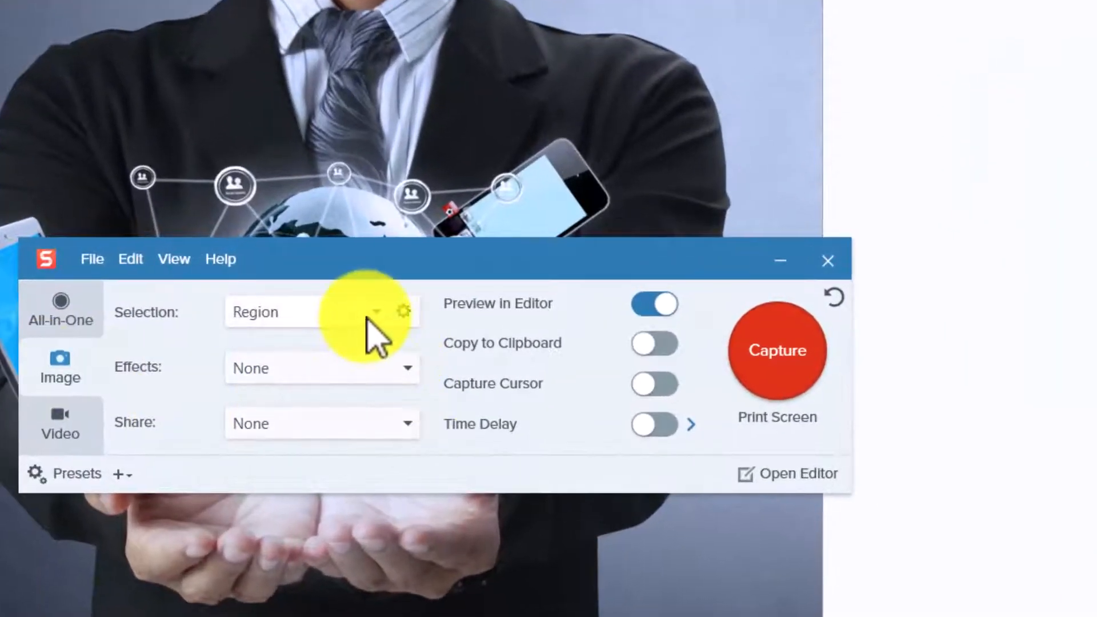
{"action": "left_click", "coordinate": [372, 317]}
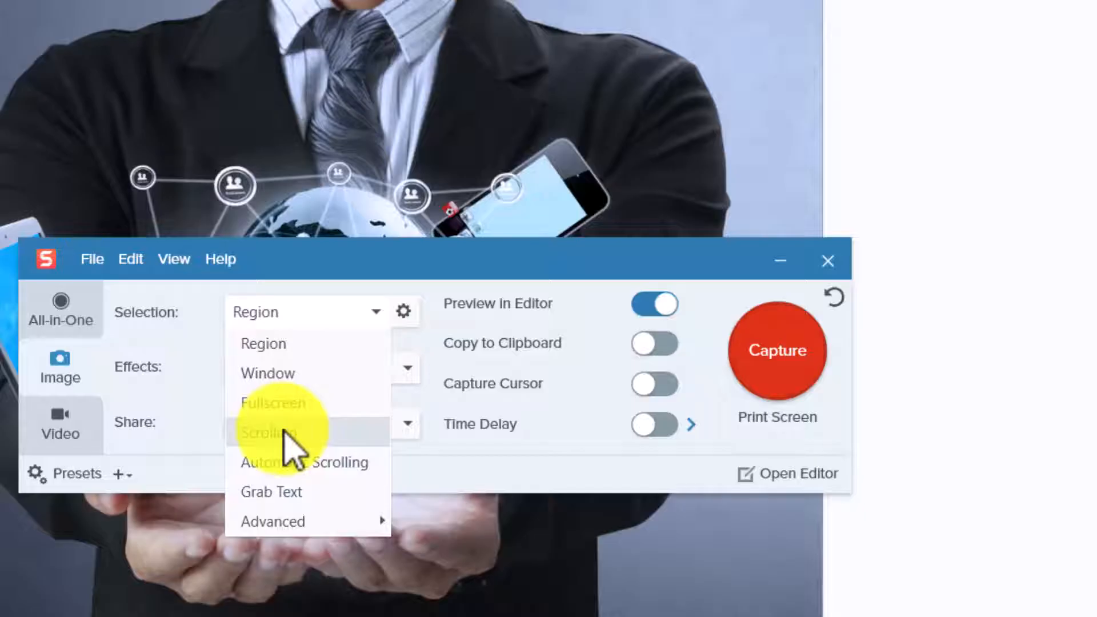
{"action": "left_click", "coordinate": [282, 314]}
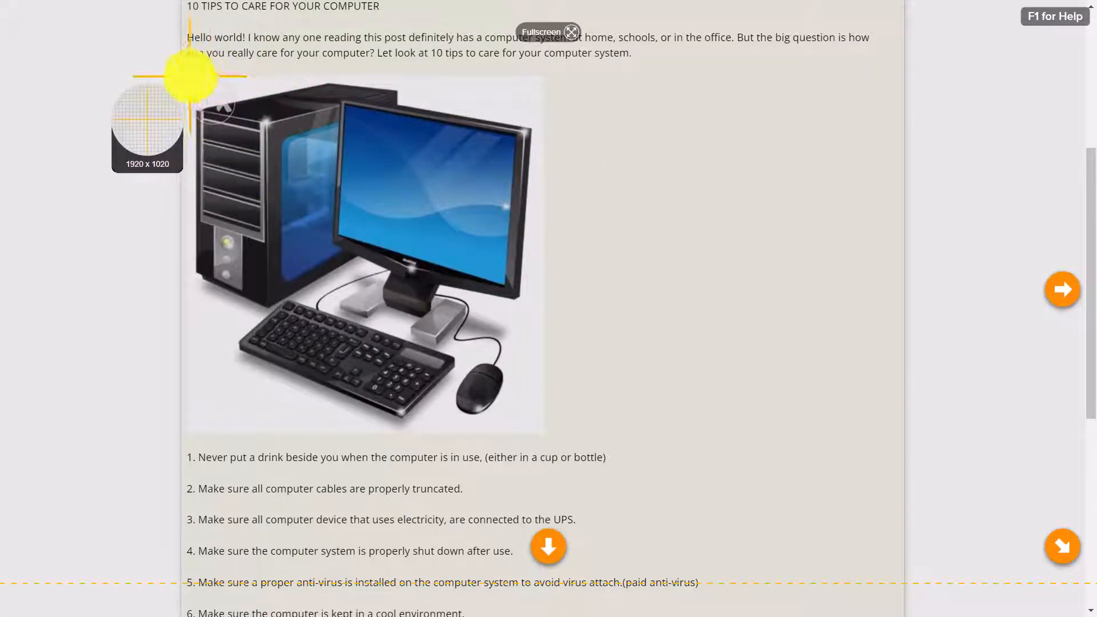
{"action": "left_click_drag", "start_coordinate": [189, 76], "coordinate": [541, 436]}
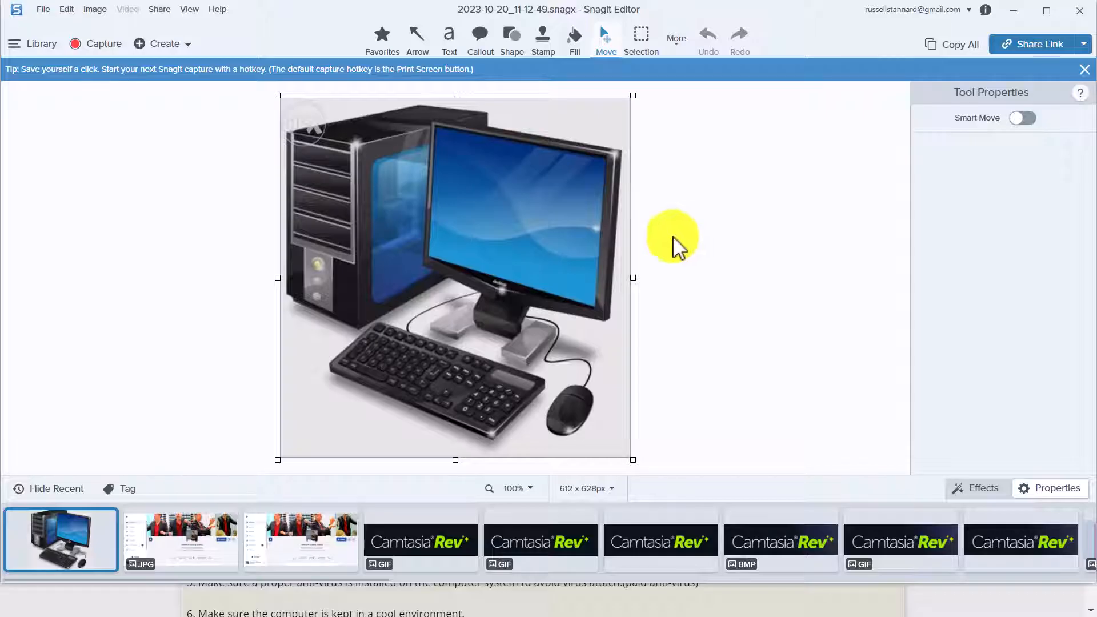
Step: Number the mouse, keyboard, screen, mouse cable, monitor stand and tower from 1 to 6 with red circular Step markers
{"action": "left_click", "coordinate": [679, 45]}
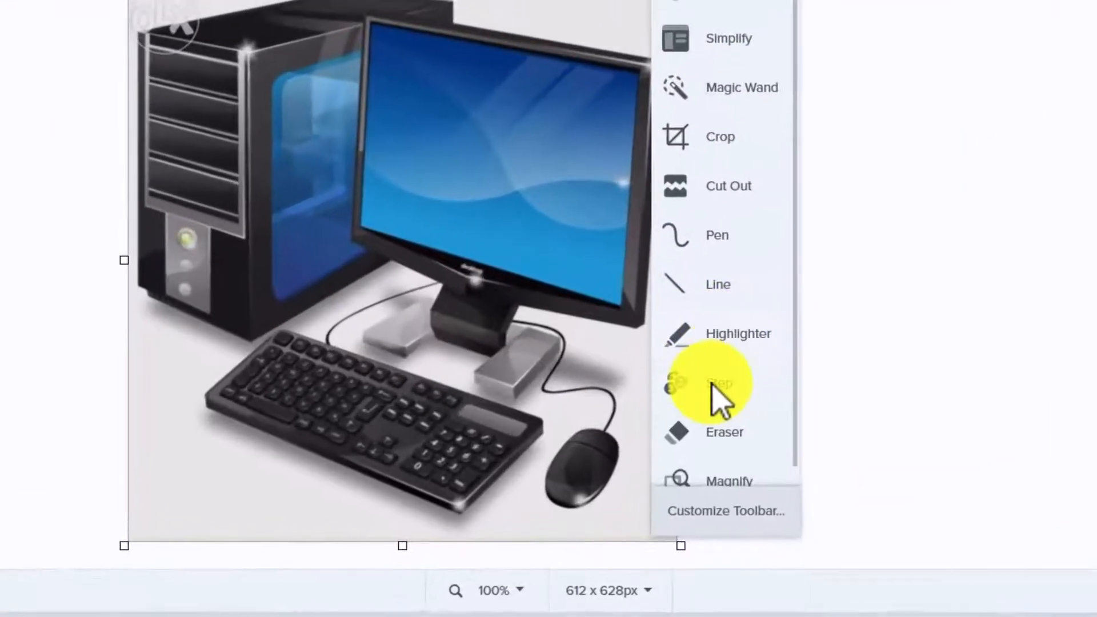
{"action": "left_click", "coordinate": [651, 356]}
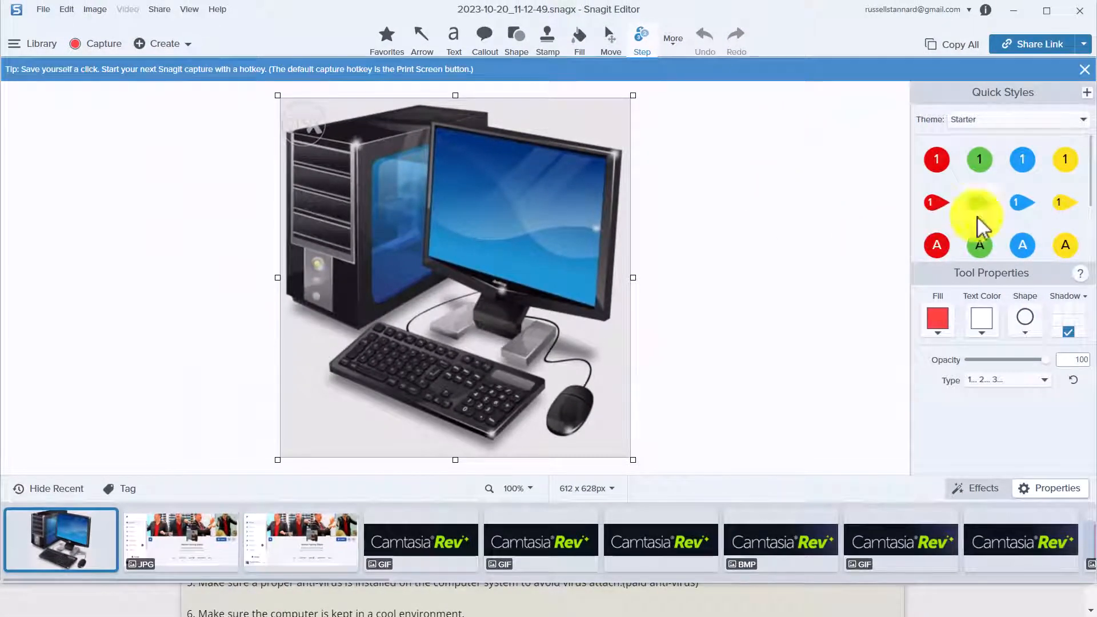
{"action": "left_click", "coordinate": [941, 163]}
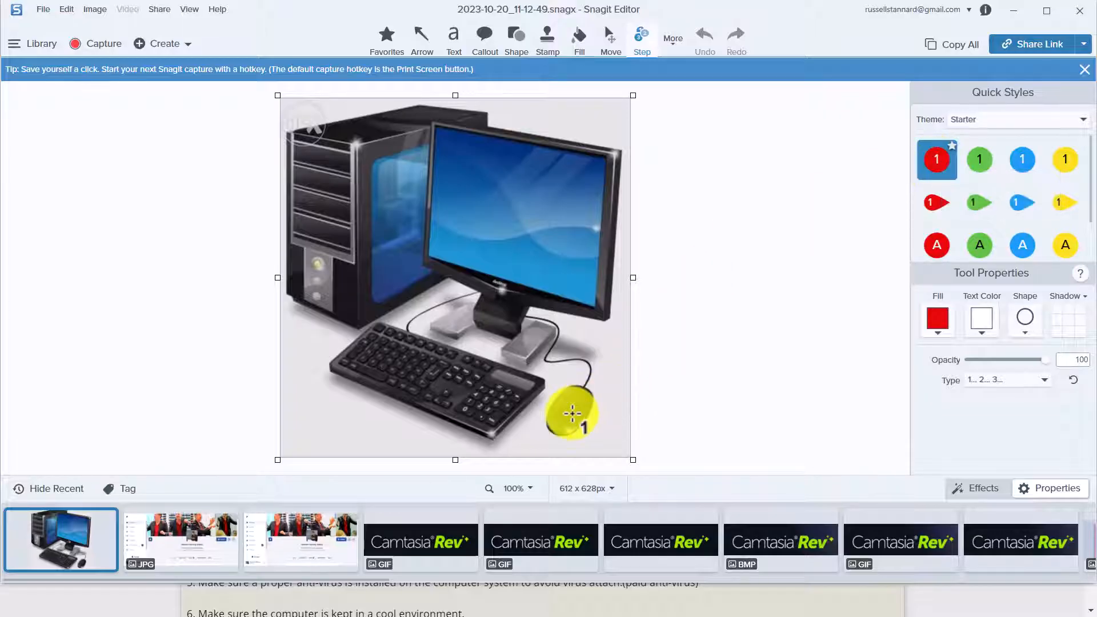
{"action": "left_click", "coordinate": [572, 413]}
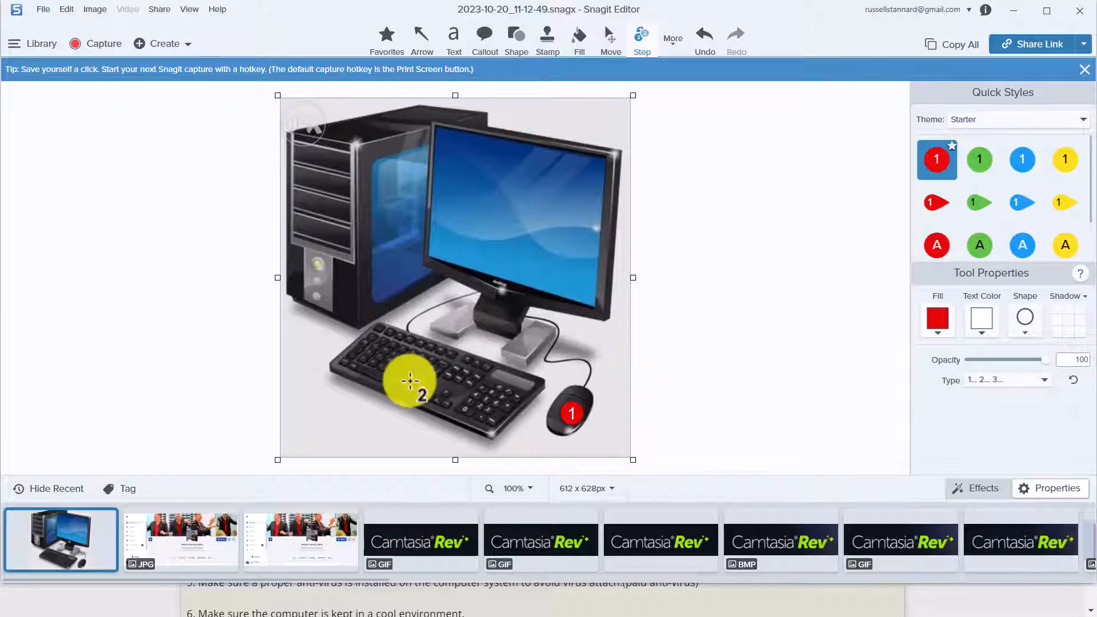
{"action": "left_click", "coordinate": [426, 376]}
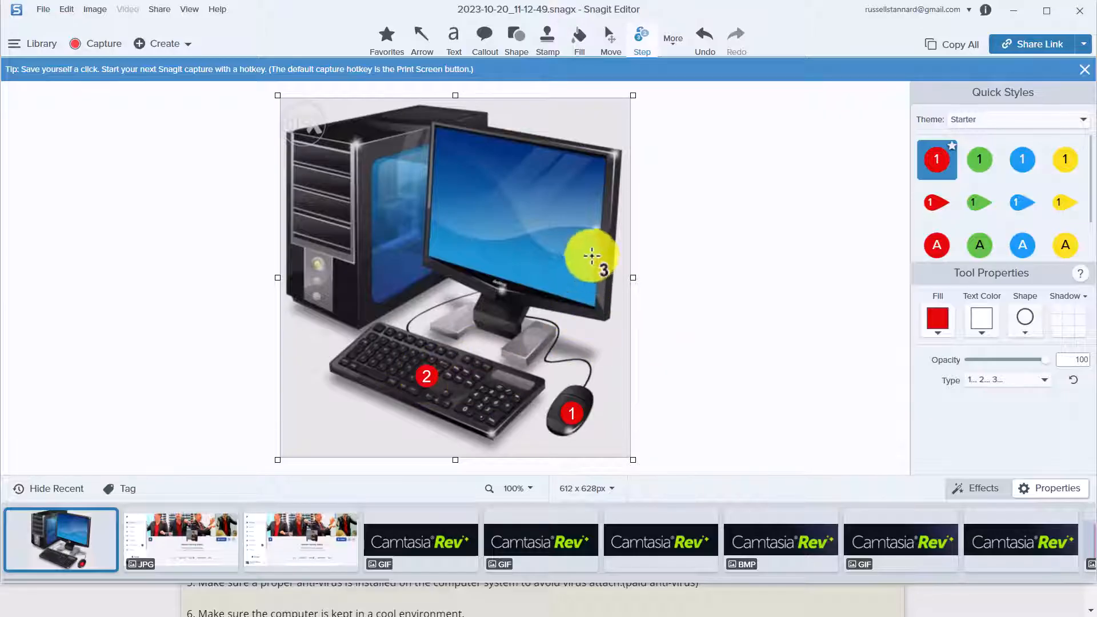
{"action": "left_click", "coordinate": [523, 218]}
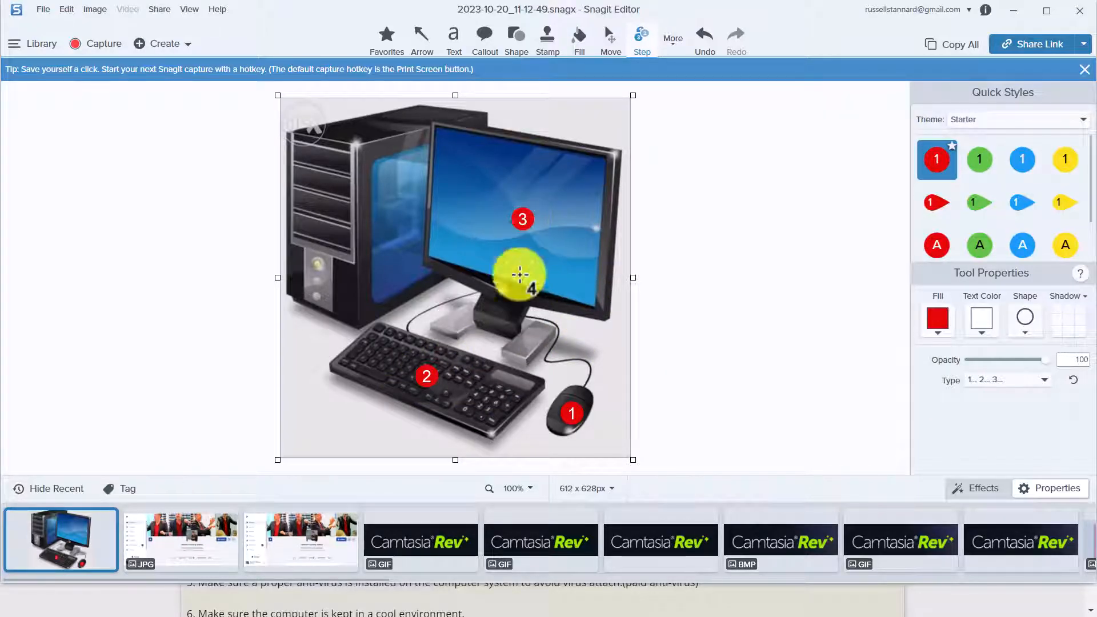
{"action": "left_click", "coordinate": [560, 359]}
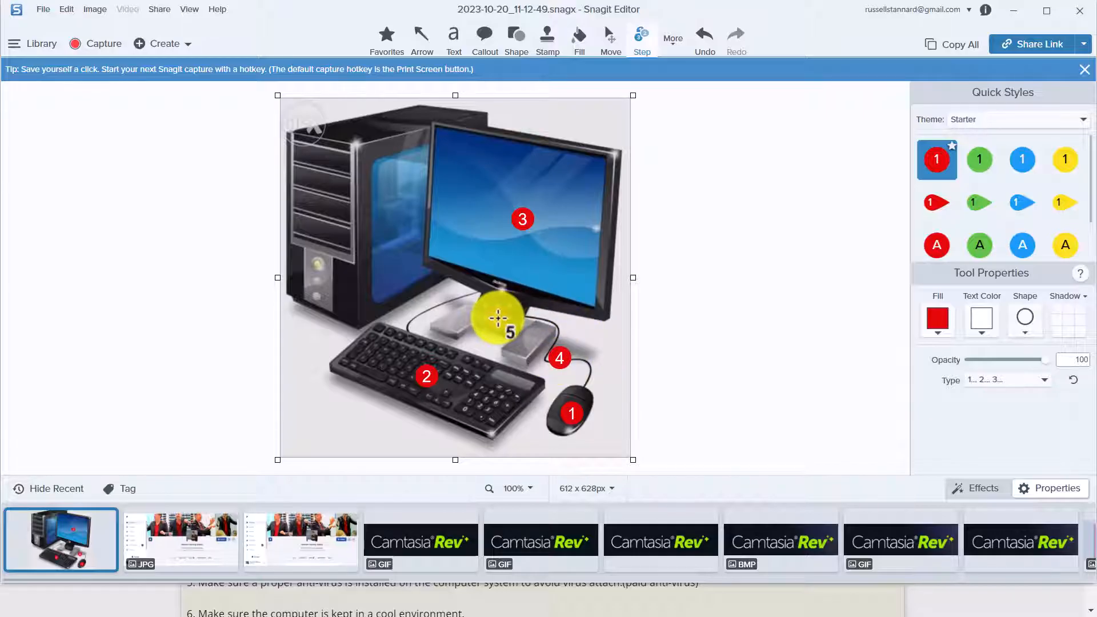
{"action": "left_click", "coordinate": [497, 318]}
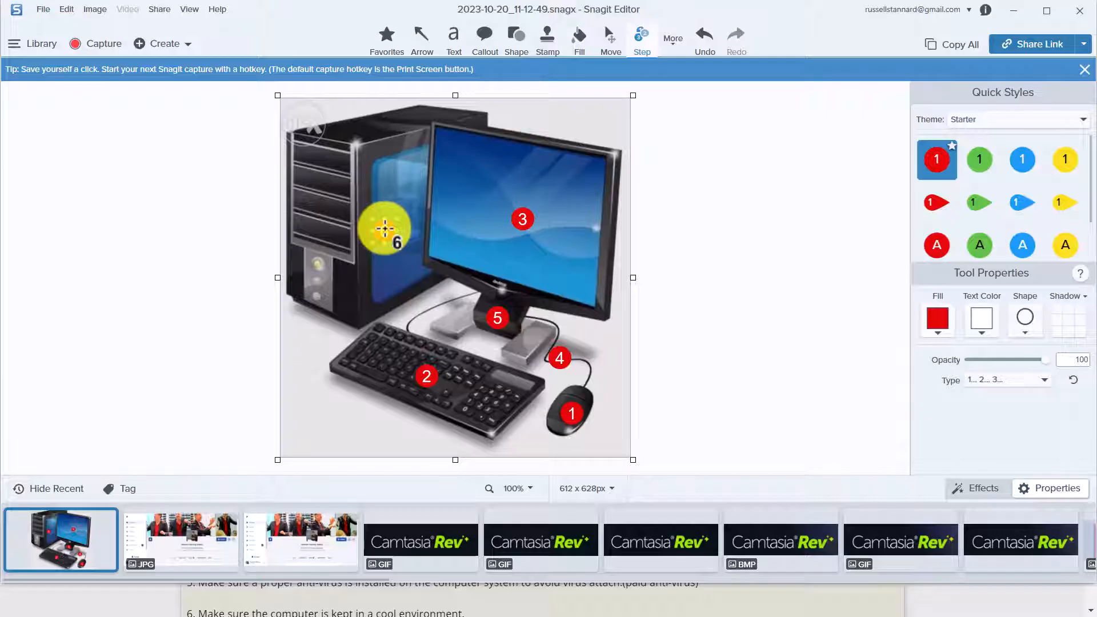
{"action": "left_click", "coordinate": [384, 229]}
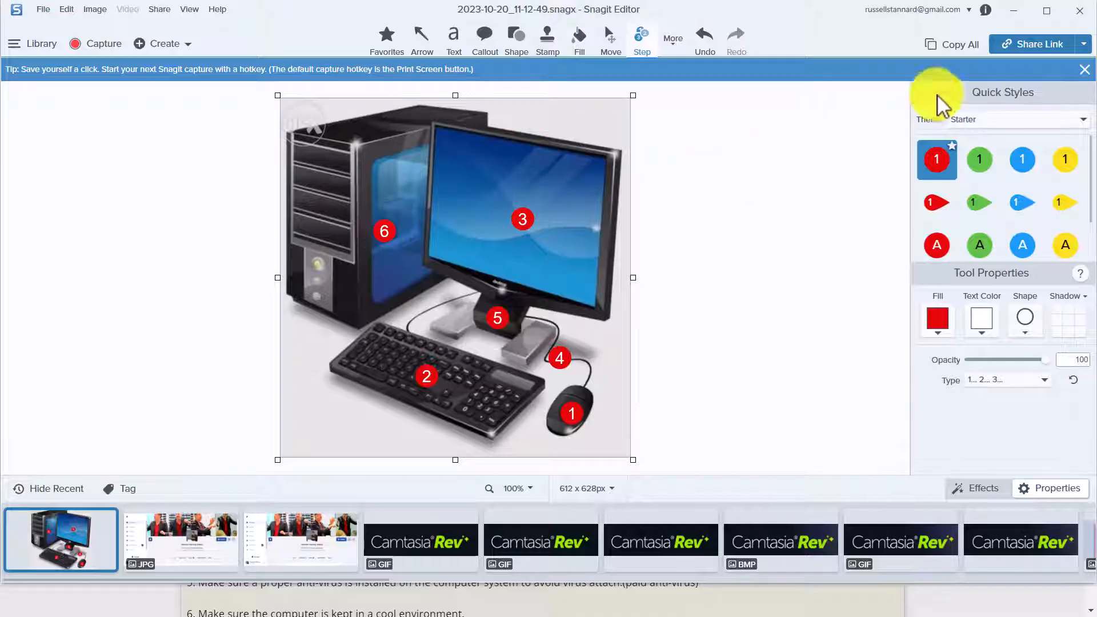
Step: Copy the whole numbered computer picture and paste it into the blank Word document
{"action": "left_click", "coordinate": [960, 45]}
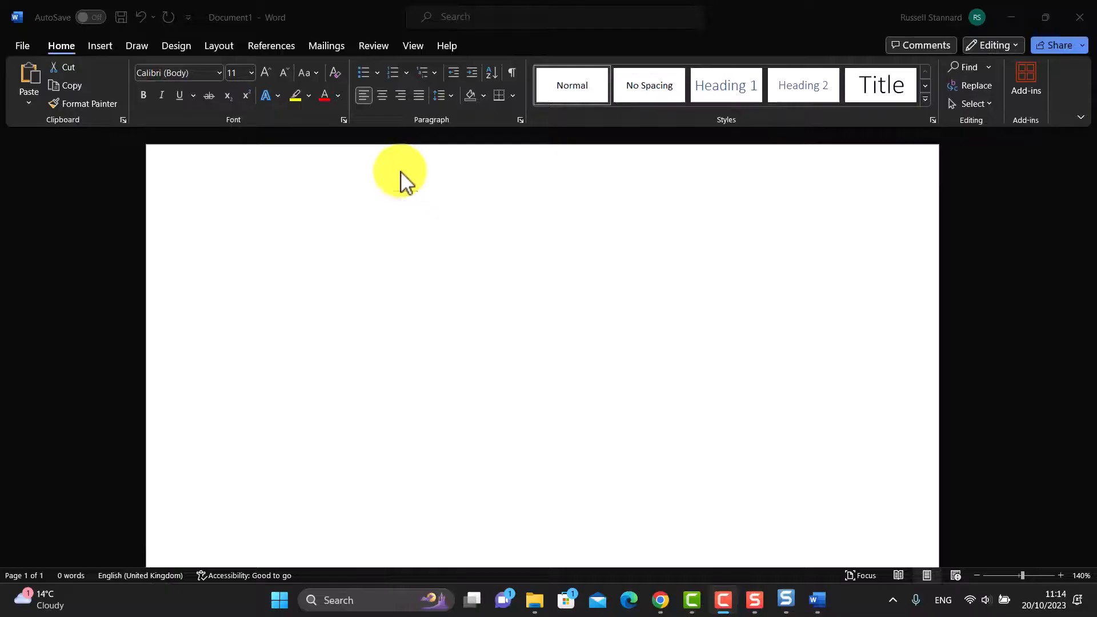
{"action": "left_click", "coordinate": [545, 300]}
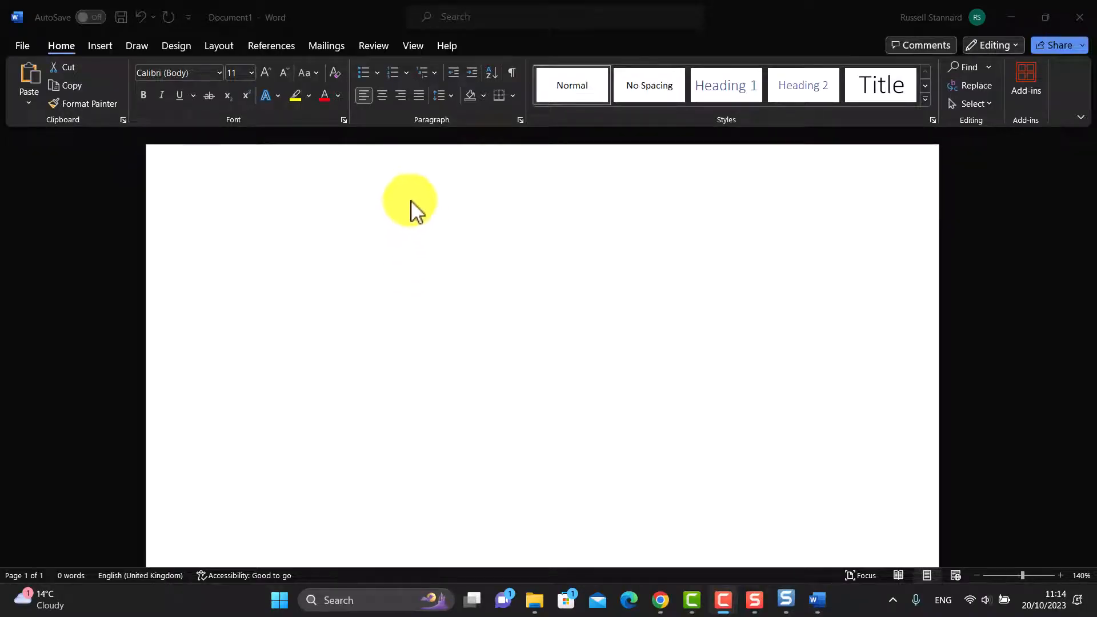
{"action": "left_click", "coordinate": [320, 252]}
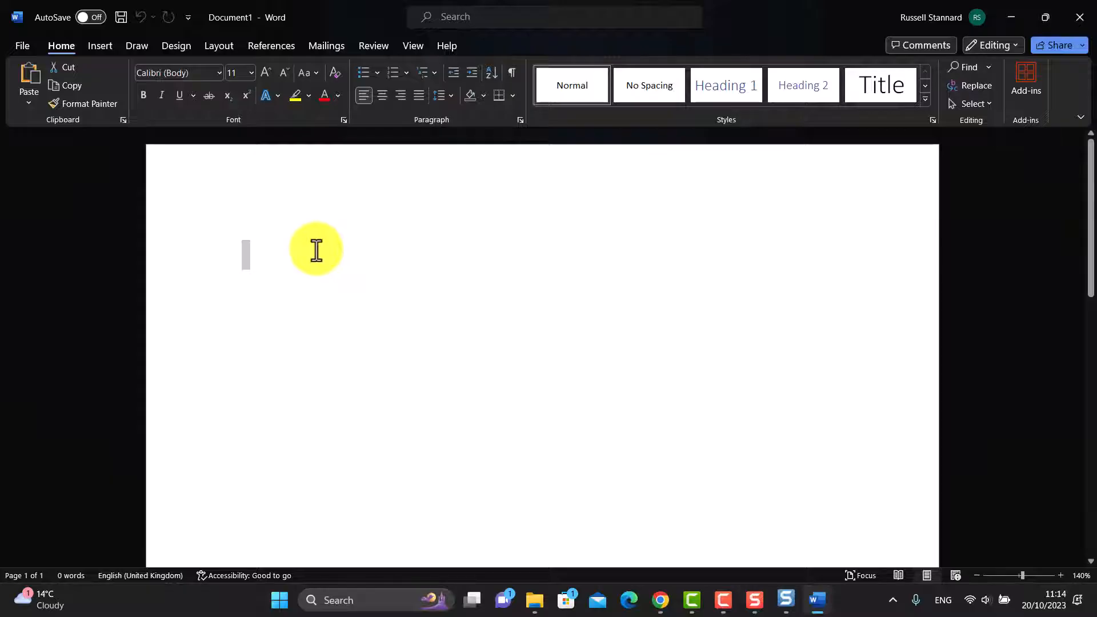
{"action": "right_click", "coordinate": [320, 251]}
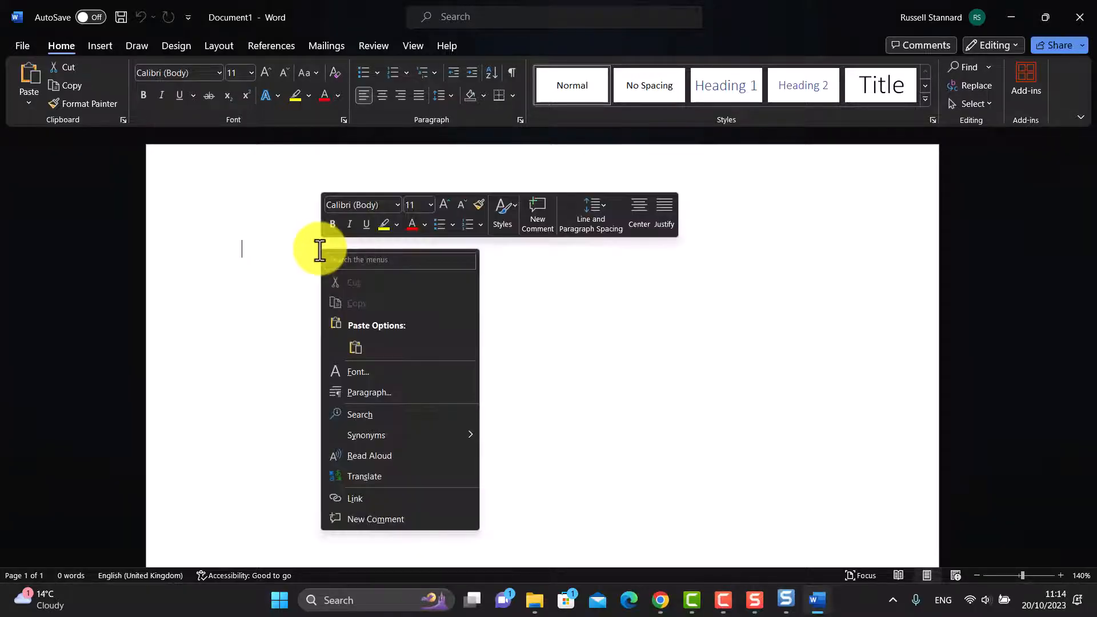
{"action": "left_click", "coordinate": [358, 351]}
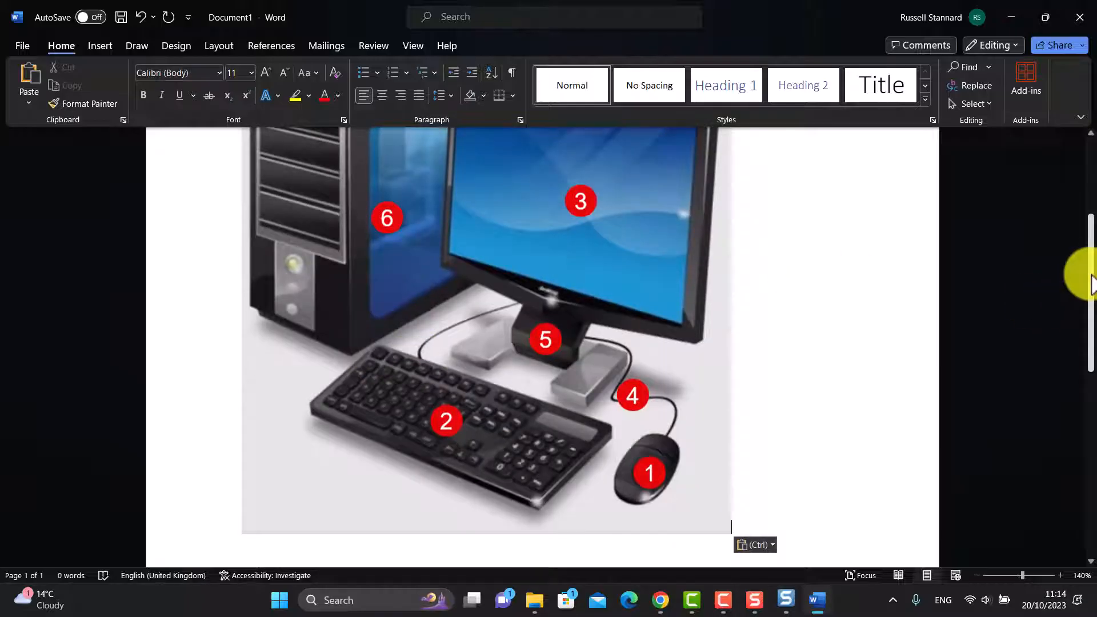
{"action": "left_click_drag", "start_coordinate": [1091, 283], "coordinate": [1077, 252]}
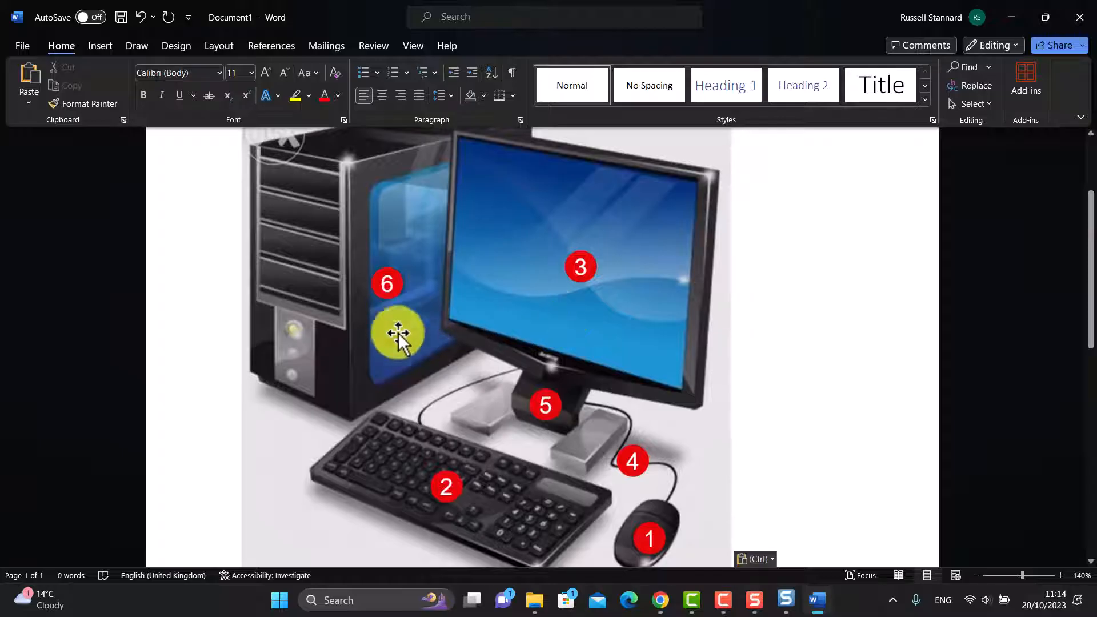
Step: Add the line "Name these objects" below the pasted picture
{"action": "scroll", "coordinate": [743, 343], "scroll_direction": "down", "scroll_amount": 5}
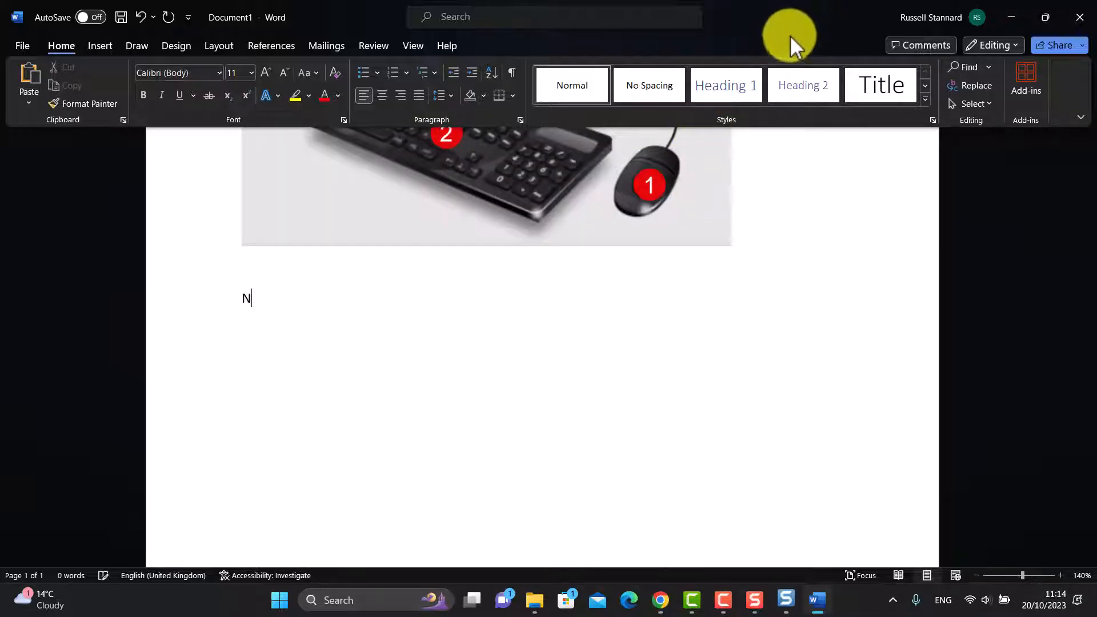
{"action": "type", "text": "ame these objects"}
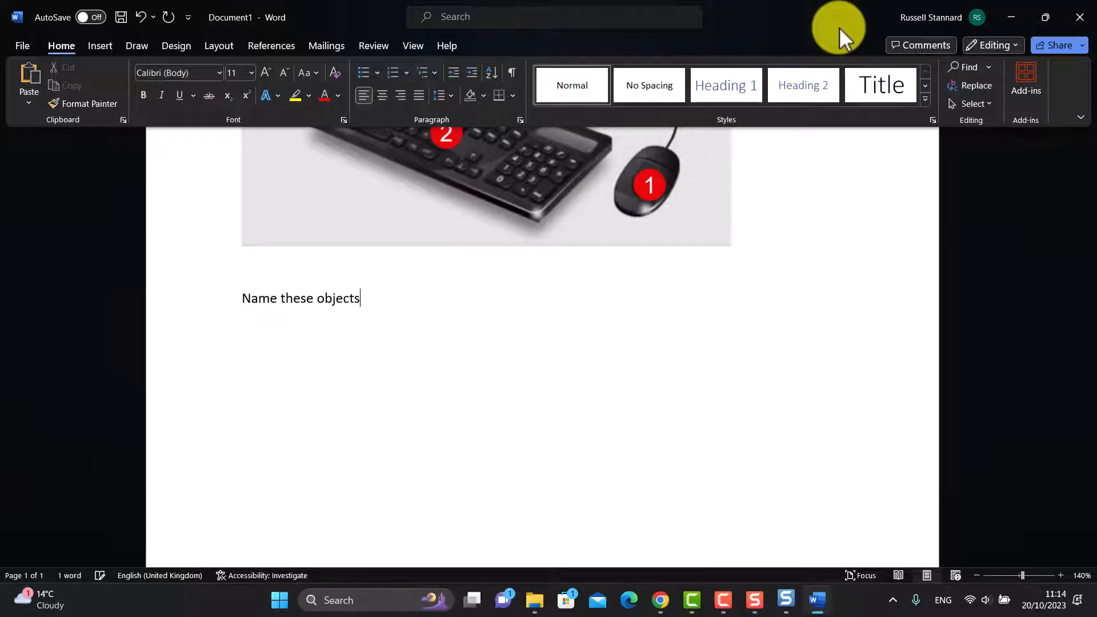
{"action": "key", "text": "Return"}
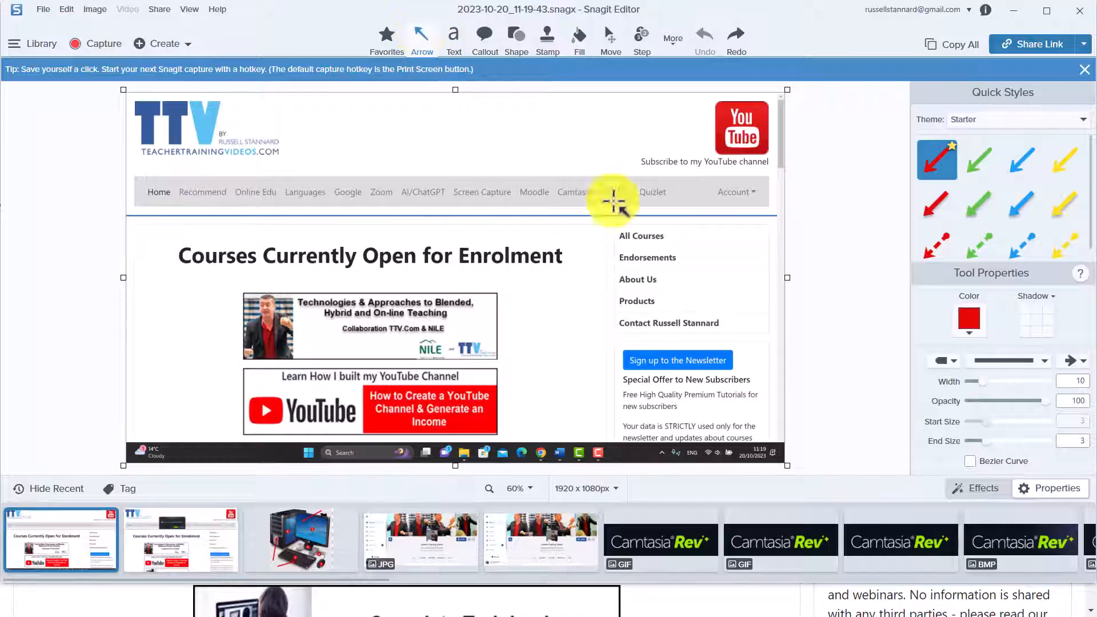
Step: On the website capture, draw a red arrow to "Sign up to the Newsletter" and add red text "Join my newsletter" at its tail
{"action": "mouse_move", "coordinate": [486, 157]}
{"action": "left_mouse_down"}
{"action": "mouse_move", "coordinate": [632, 326]}
{"action": "mouse_move", "coordinate": [635, 348]}
{"action": "left_mouse_up"}
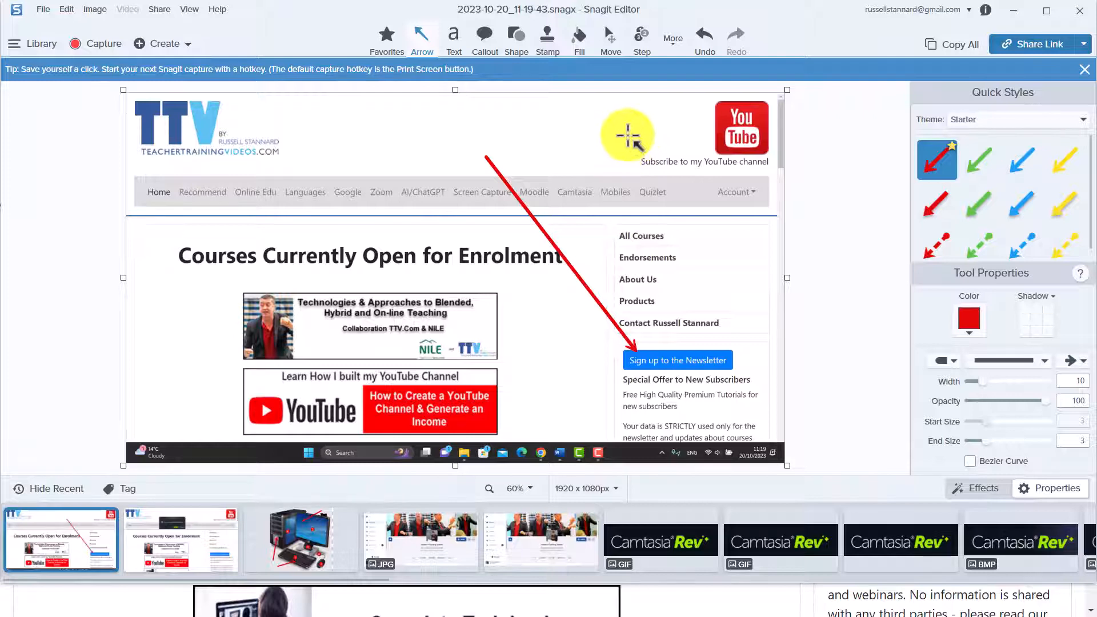
{"action": "left_click", "coordinate": [449, 32]}
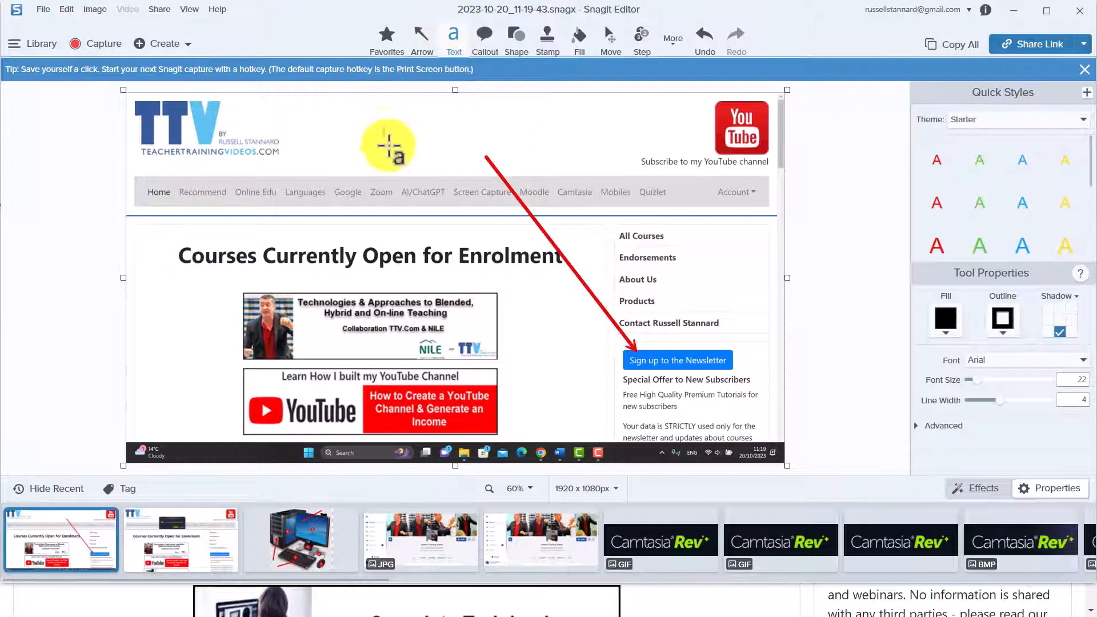
{"action": "left_click_drag", "start_coordinate": [384, 126], "coordinate": [567, 160]}
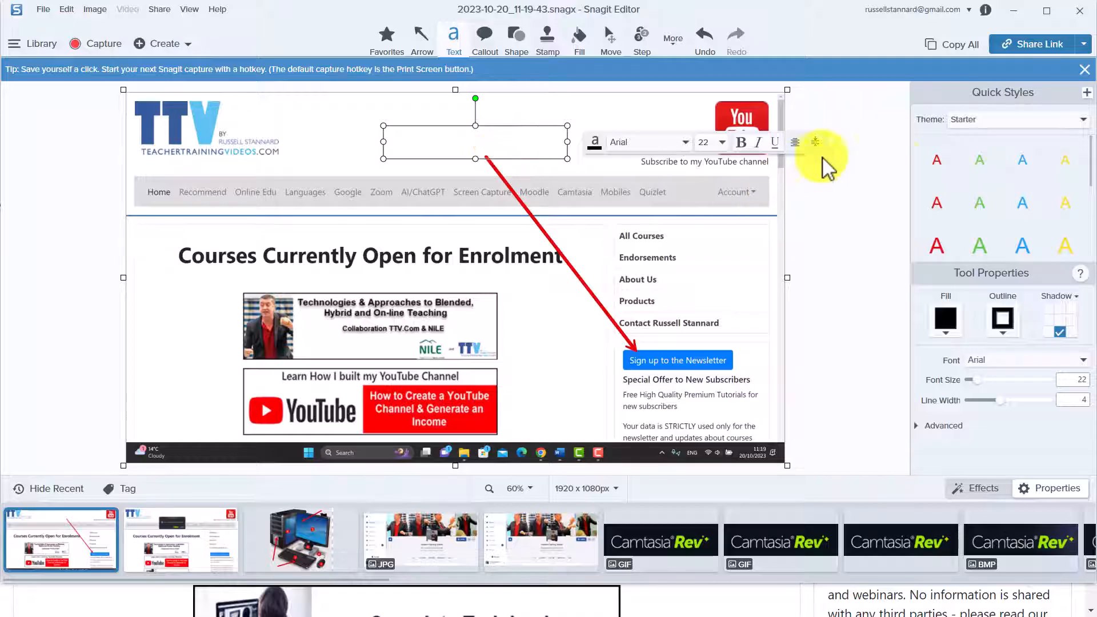
{"action": "left_click", "coordinate": [938, 163]}
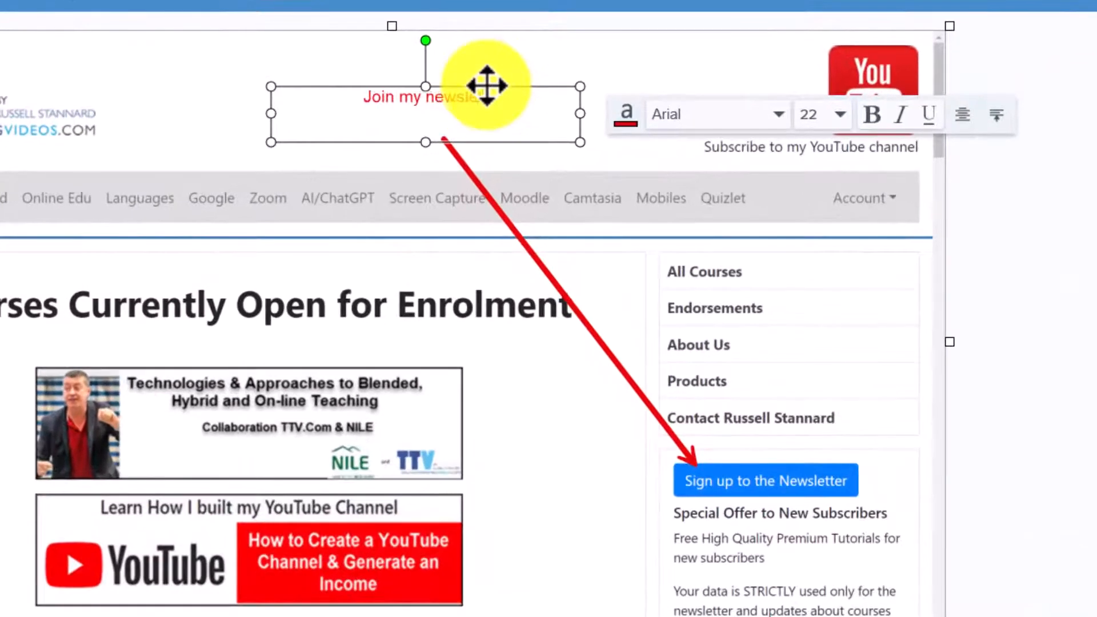
{"action": "type", "text": "er"}
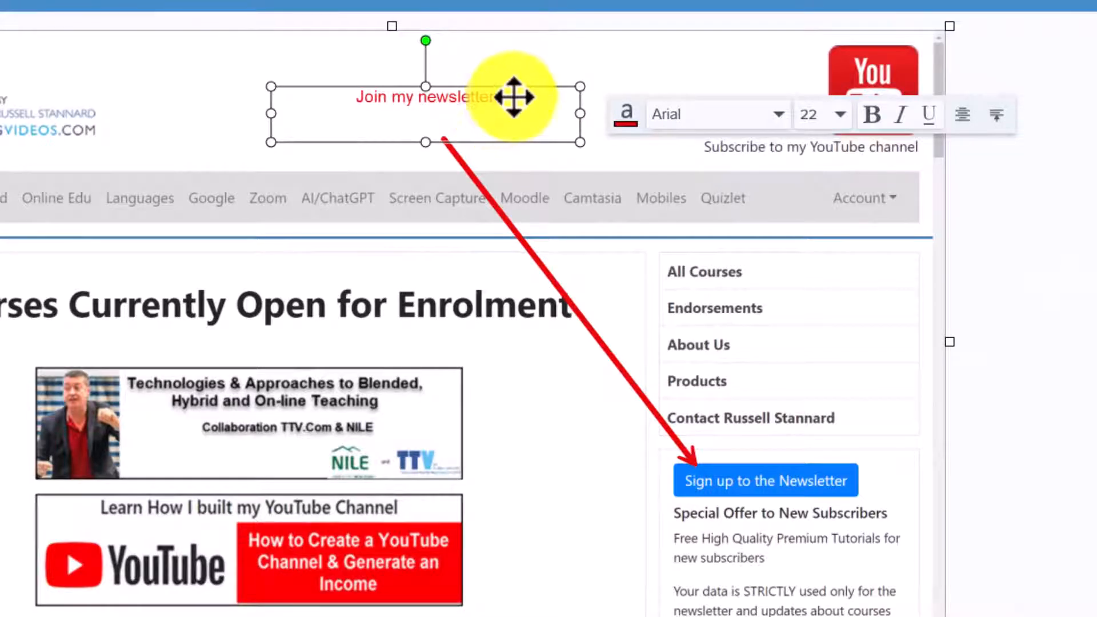
Step: Shift the "Join my newsletter" text box slightly left and set its text to font size 36
{"action": "left_click_drag", "start_coordinate": [512, 98], "coordinate": [483, 97]}
{"action": "double_click", "coordinate": [327, 102]}
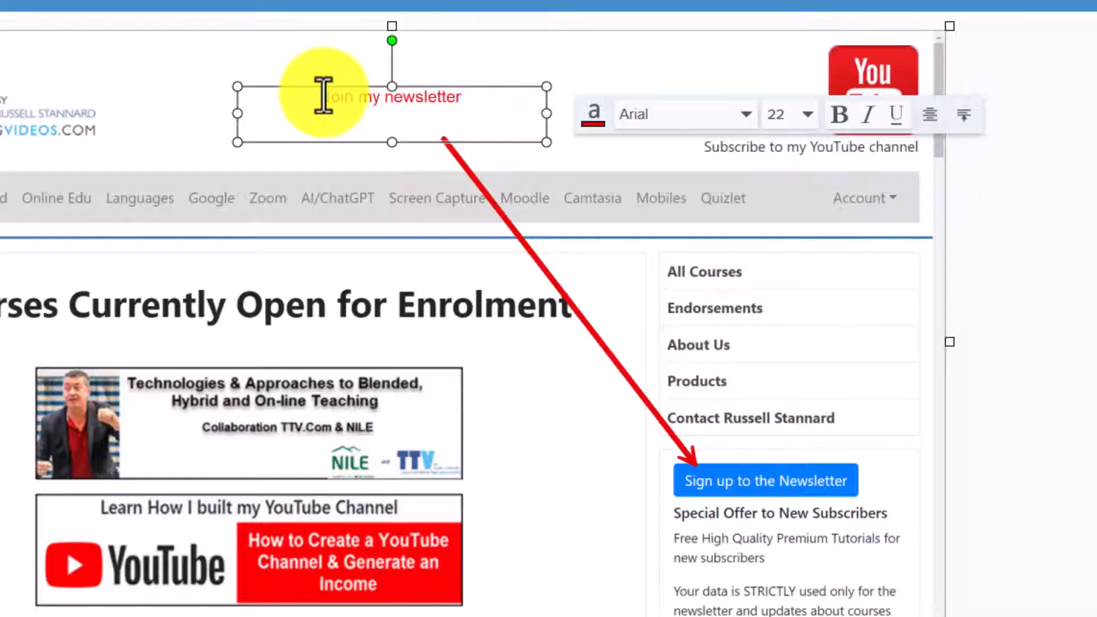
{"action": "left_click_drag", "start_coordinate": [321, 98], "coordinate": [476, 105]}
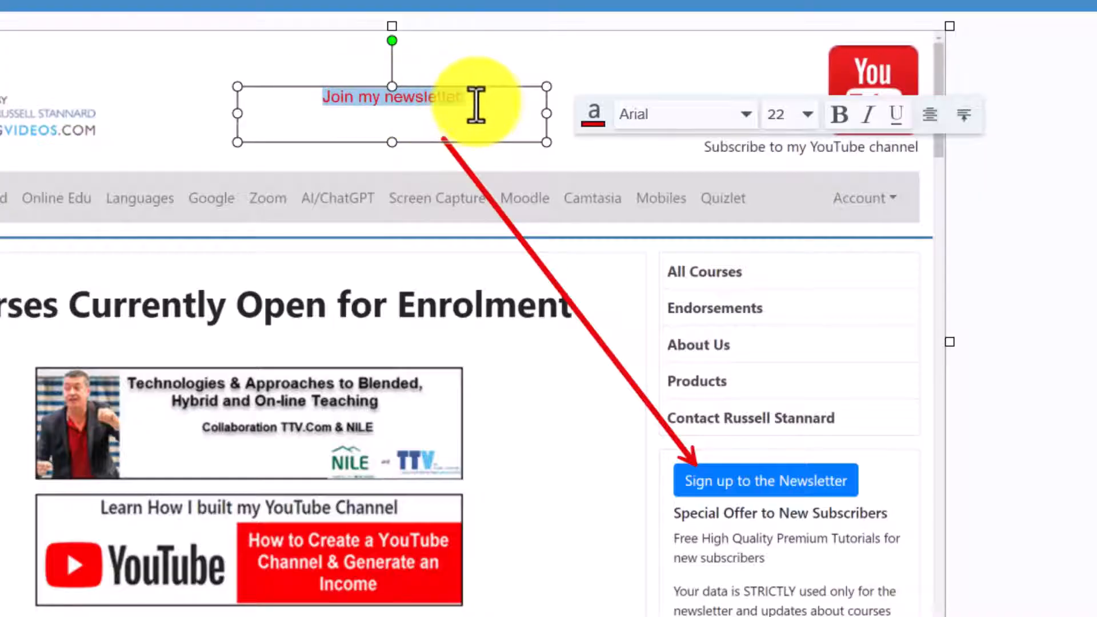
{"action": "left_click", "coordinate": [807, 114]}
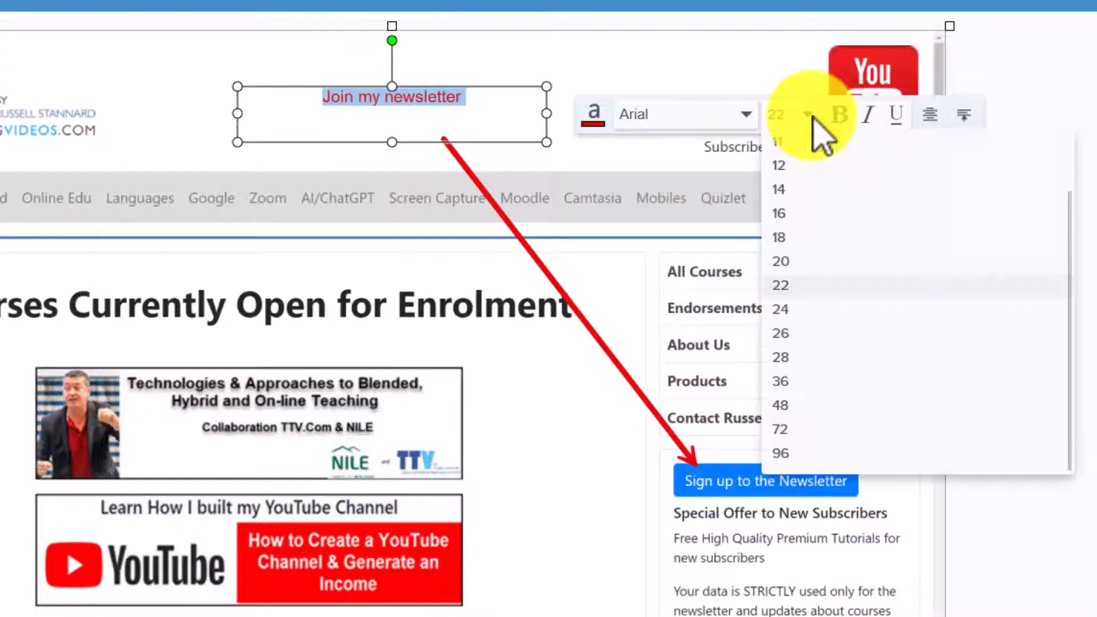
{"action": "left_click", "coordinate": [803, 380]}
{"action": "left_click", "coordinate": [593, 47]}
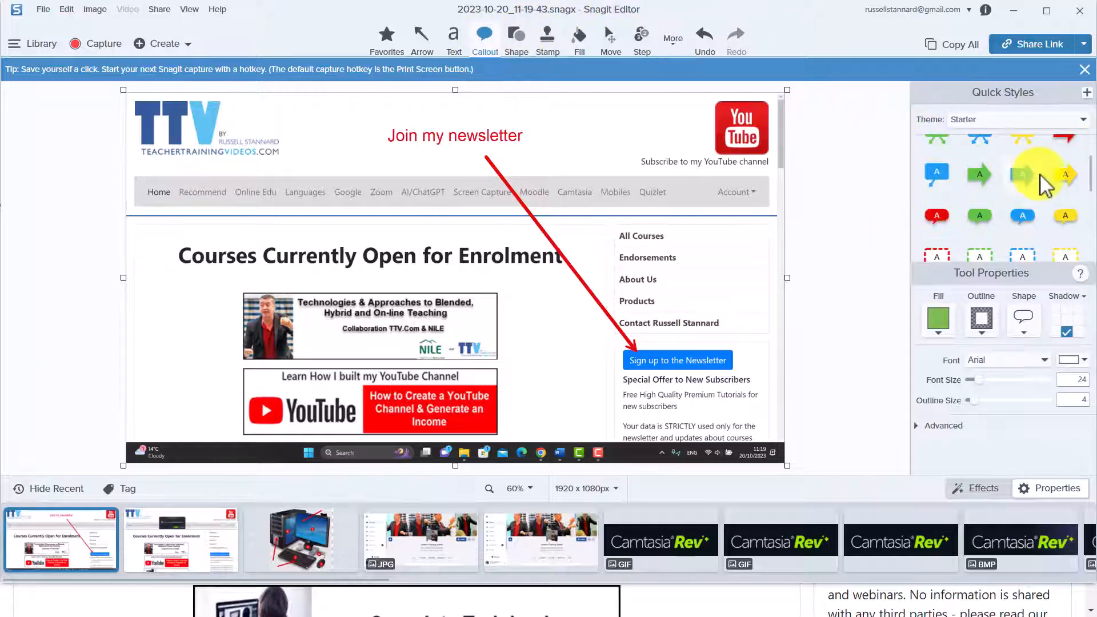
{"action": "scroll", "coordinate": [1091, 172], "scroll_direction": "up", "scroll_amount": 3}
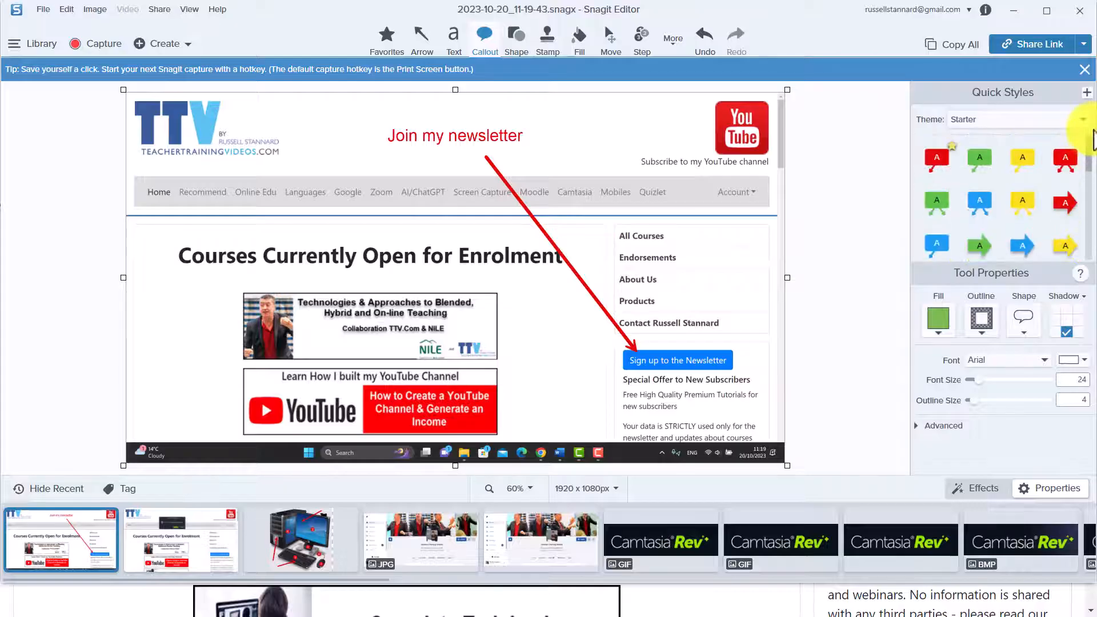
{"action": "mouse_move", "coordinate": [1094, 131]}
{"action": "left_mouse_down"}
{"action": "mouse_move", "coordinate": [1093, 228]}
{"action": "mouse_move", "coordinate": [1092, 127]}
{"action": "left_mouse_up"}
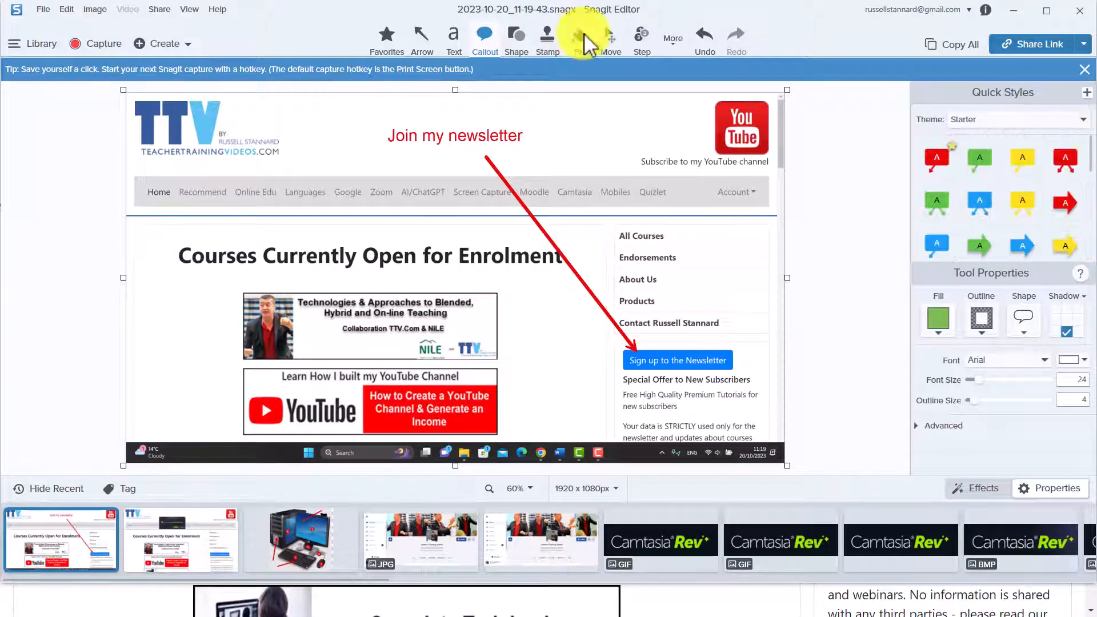
{"action": "left_click", "coordinate": [513, 36]}
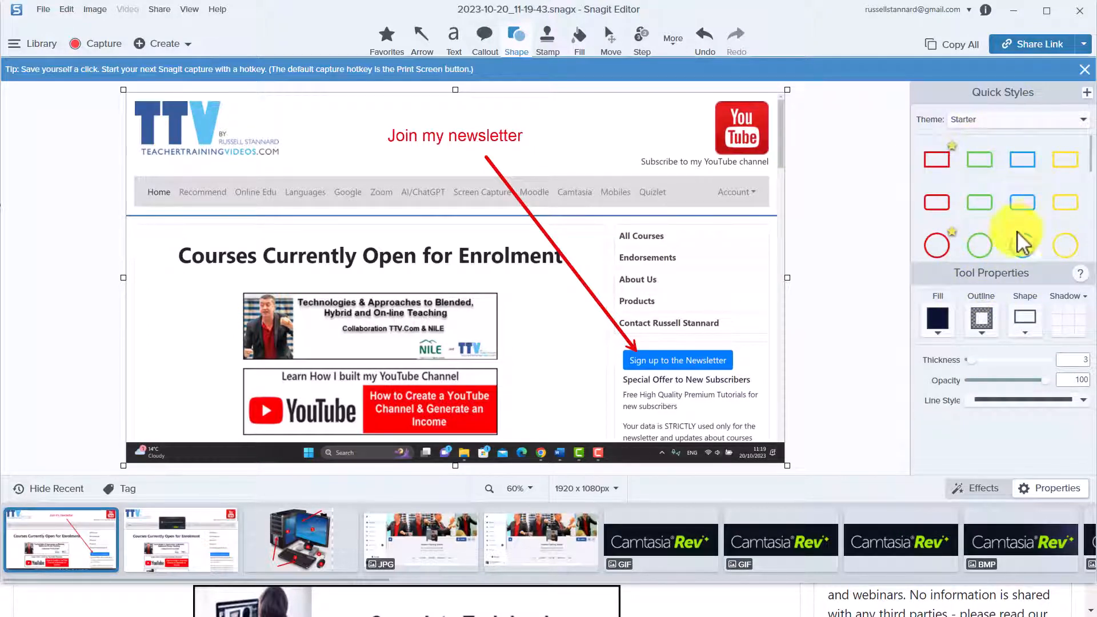
Step: Draw a large red callout with a pointer tail over the "Courses Currently Open for Enrolment" heading on the website capture
{"action": "left_click", "coordinate": [483, 32]}
{"action": "left_click", "coordinate": [512, 39]}
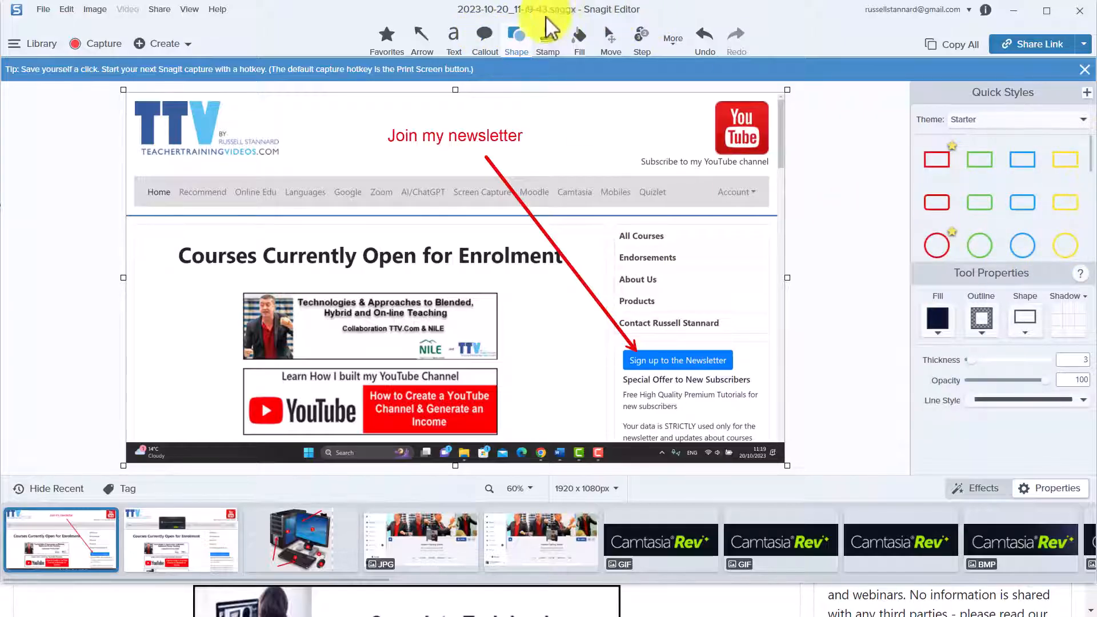
{"action": "left_click", "coordinate": [486, 37]}
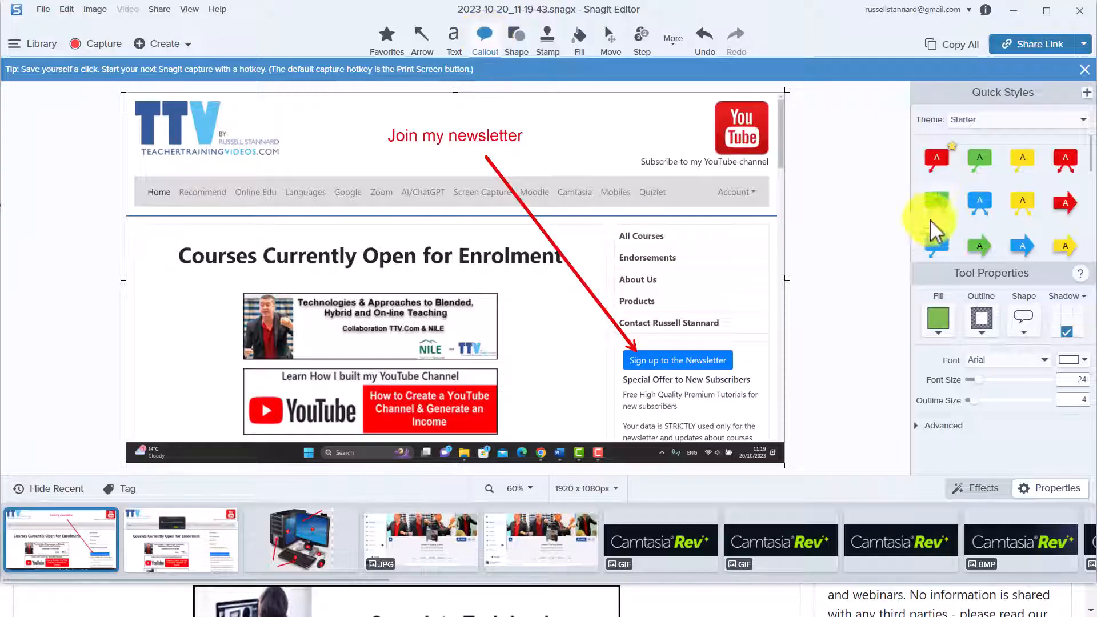
{"action": "left_click", "coordinate": [935, 160]}
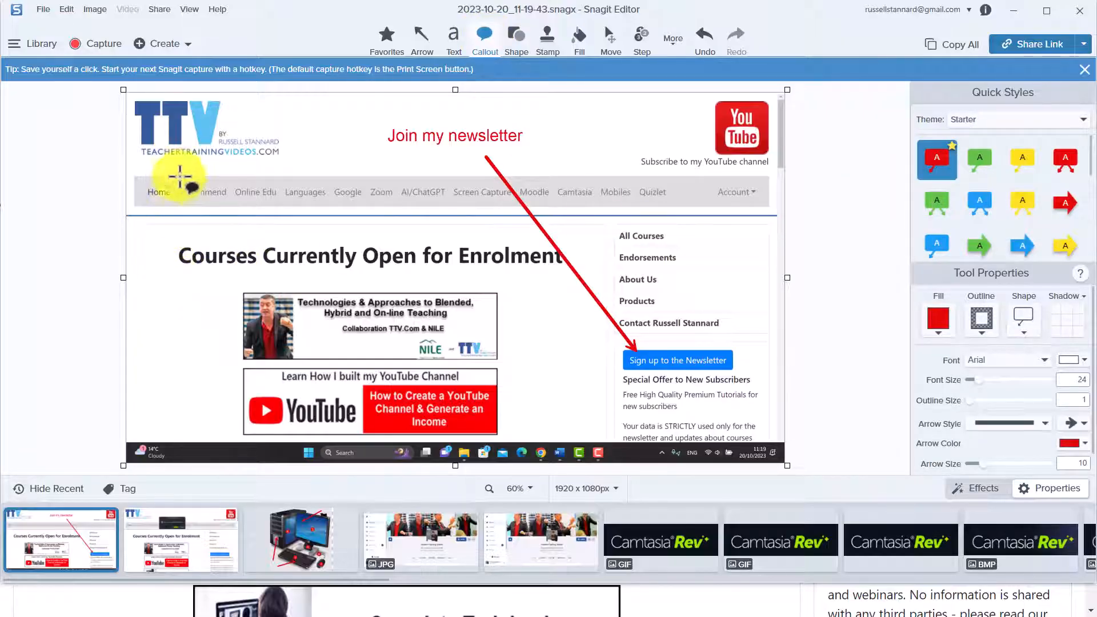
{"action": "mouse_move", "coordinate": [174, 166]}
{"action": "left_mouse_down"}
{"action": "mouse_move", "coordinate": [227, 228]}
{"action": "mouse_move", "coordinate": [400, 294]}
{"action": "left_mouse_up"}
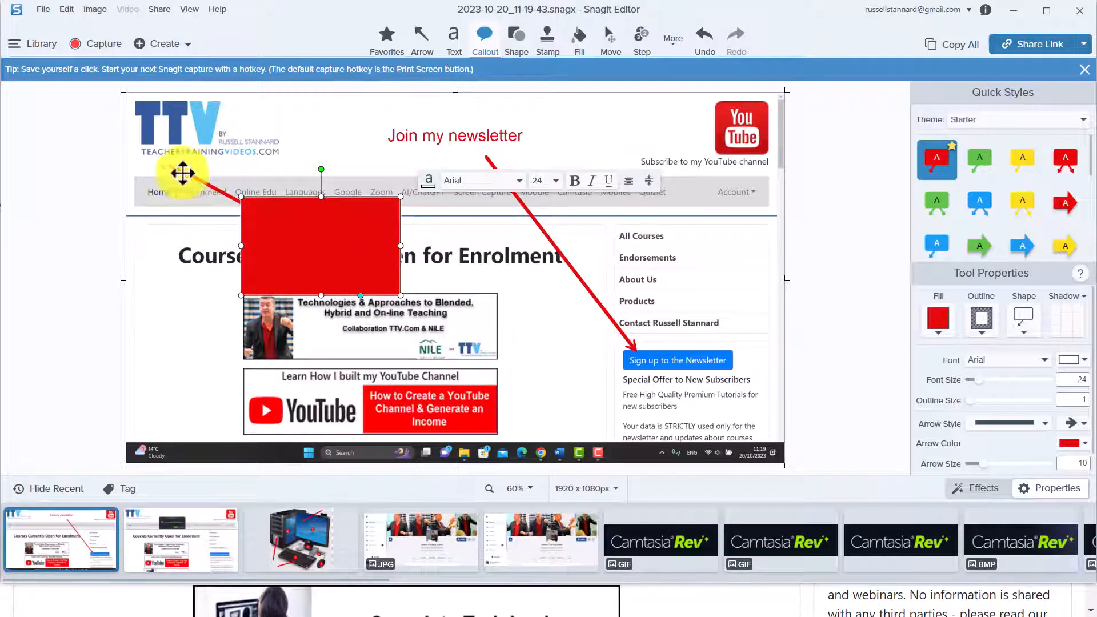
Step: Point the red callout's tail at the "How to Create a YouTube Channel" banner and enter "My YouTube Course" in the callout
{"action": "left_click_drag", "start_coordinate": [173, 166], "coordinate": [166, 255]}
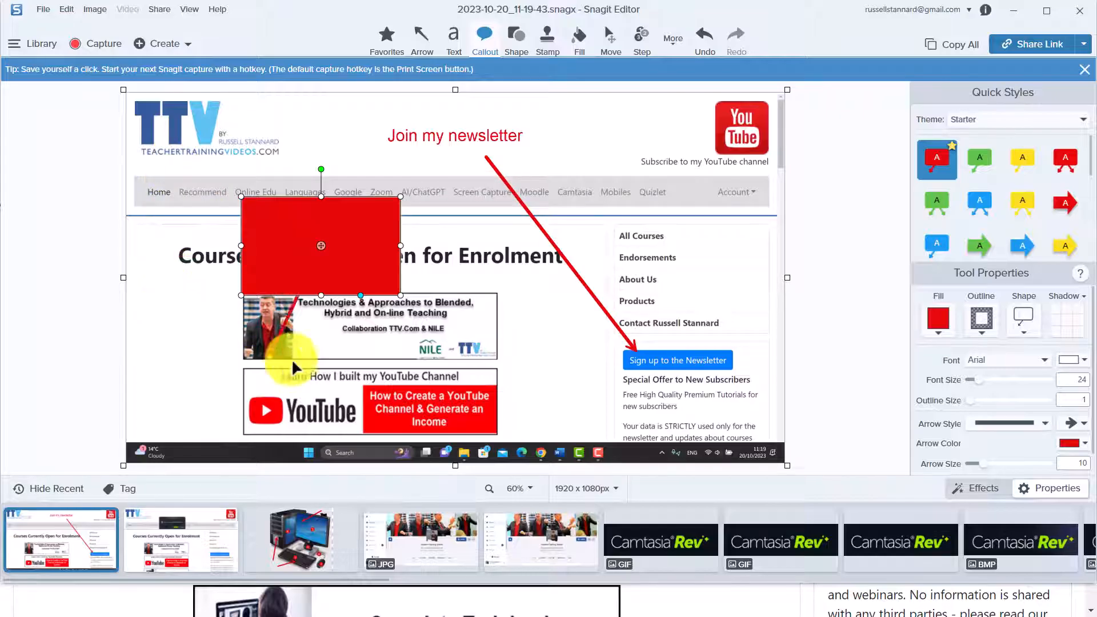
{"action": "left_click_drag", "start_coordinate": [372, 362], "coordinate": [384, 397]}
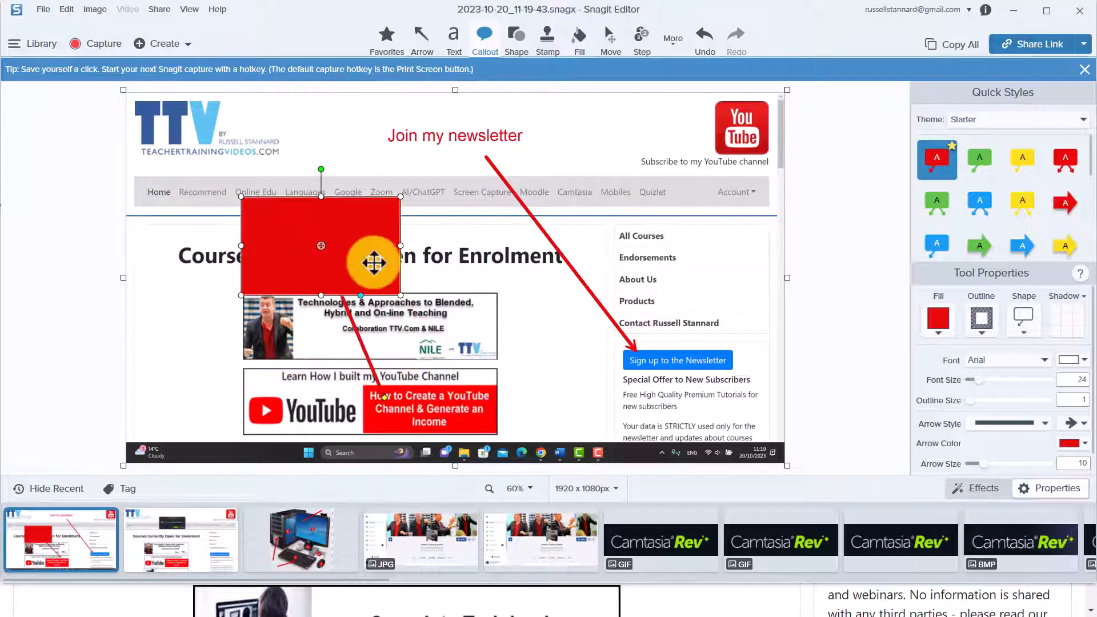
{"action": "left_click", "coordinate": [350, 243]}
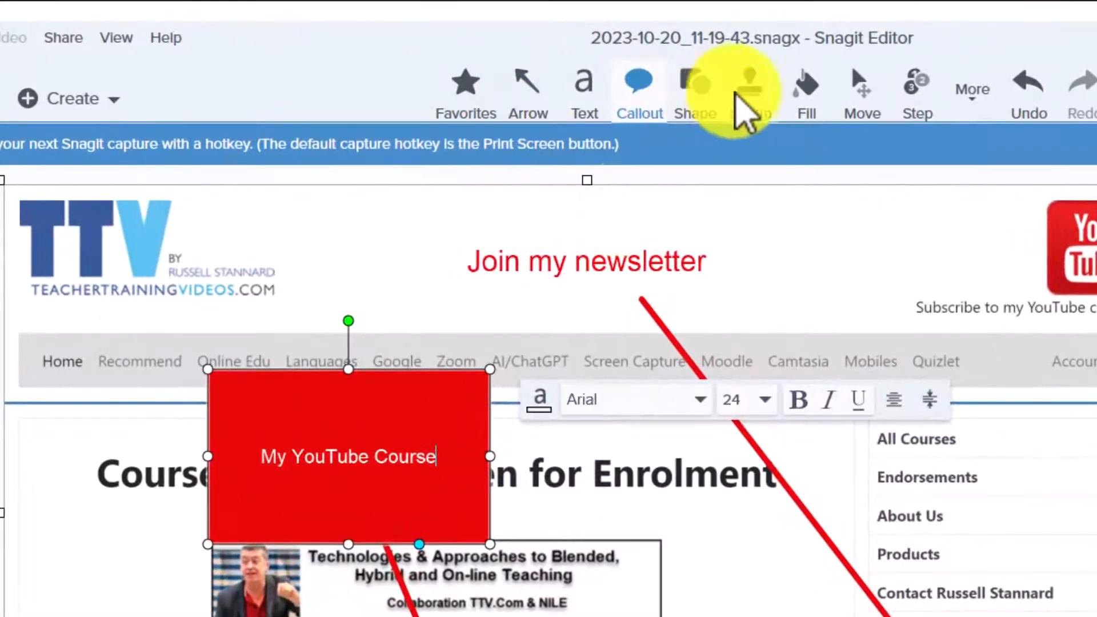
Step: Place a movie camera stamp from the Activity category beside "About Us" in the website's list of links
{"action": "left_click", "coordinate": [742, 108]}
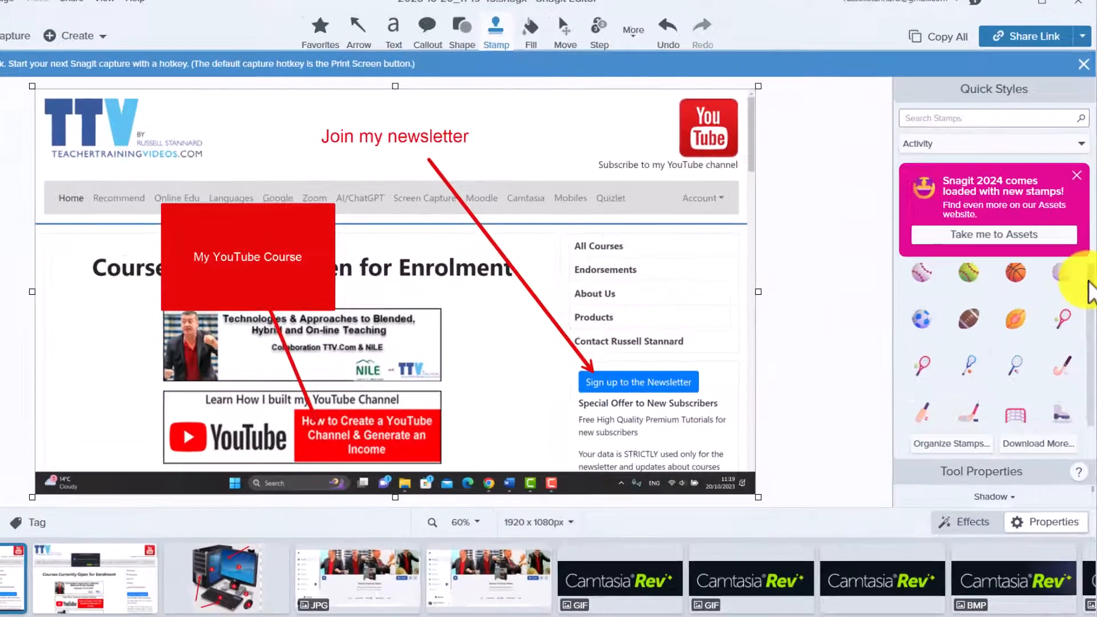
{"action": "scroll", "coordinate": [1089, 274], "scroll_direction": "down", "scroll_amount": 5}
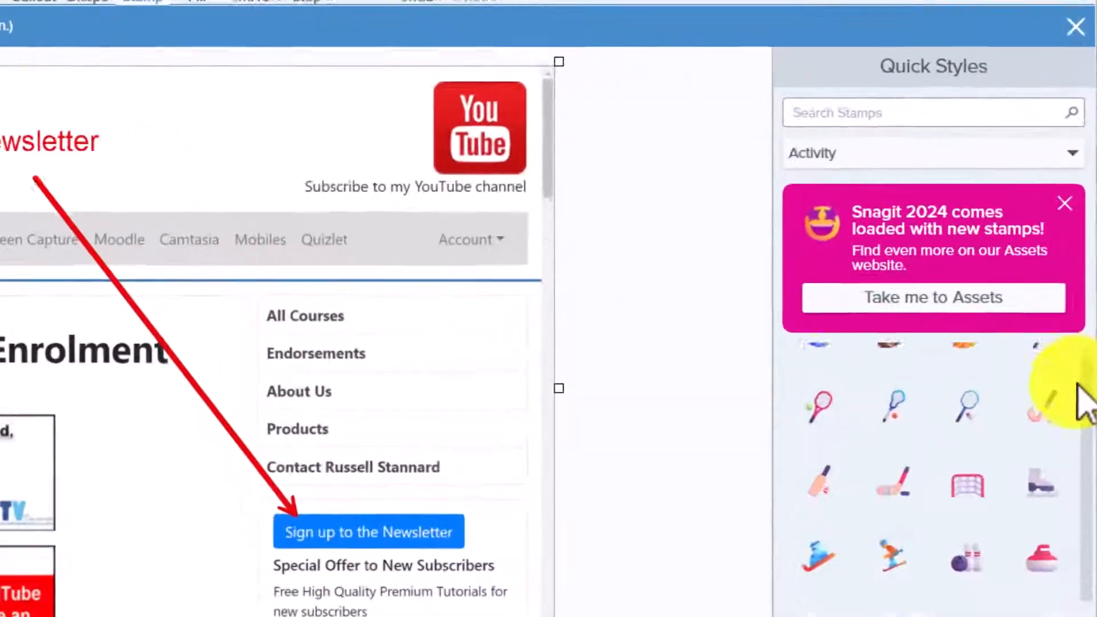
{"action": "scroll", "coordinate": [1082, 443], "scroll_direction": "down", "scroll_amount": 6}
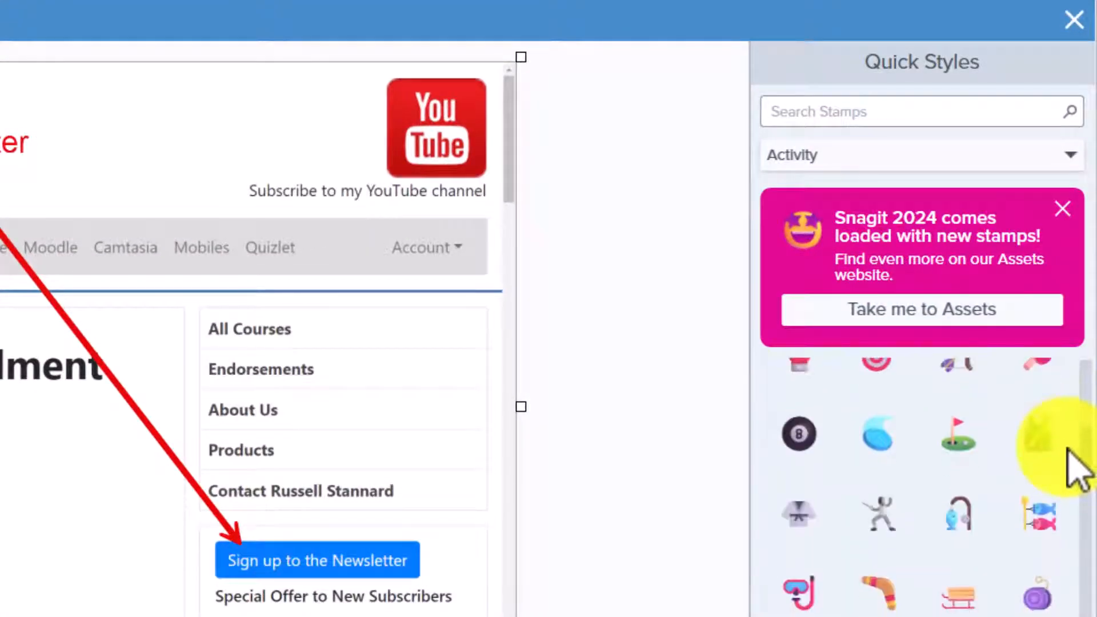
{"action": "scroll", "coordinate": [1066, 464], "scroll_direction": "down", "scroll_amount": 5}
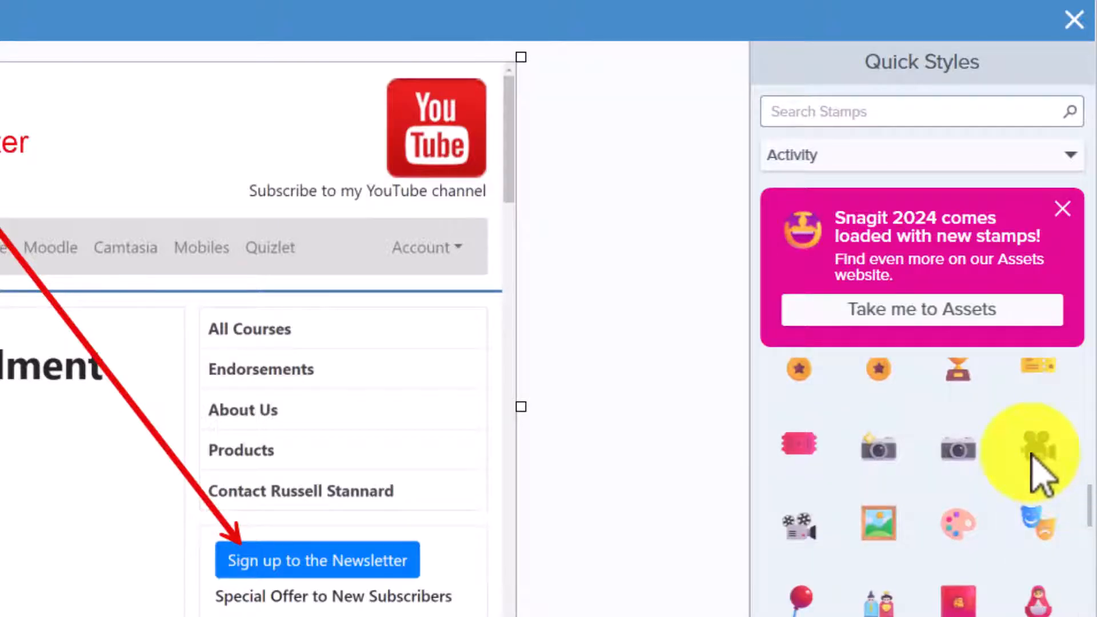
{"action": "left_click", "coordinate": [1038, 457]}
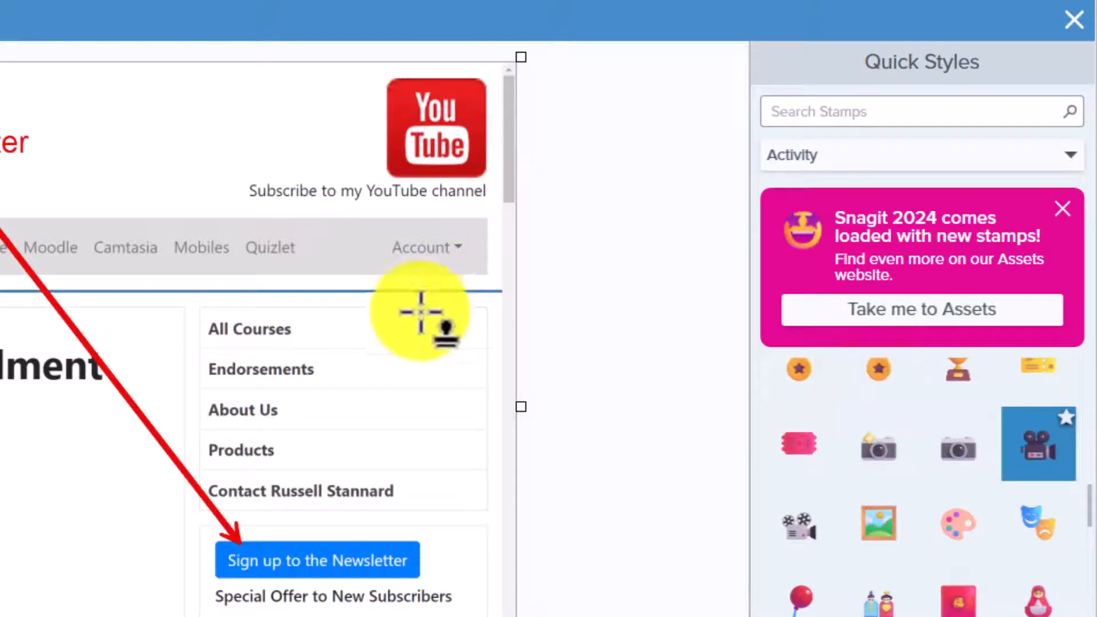
{"action": "left_click", "coordinate": [365, 400]}
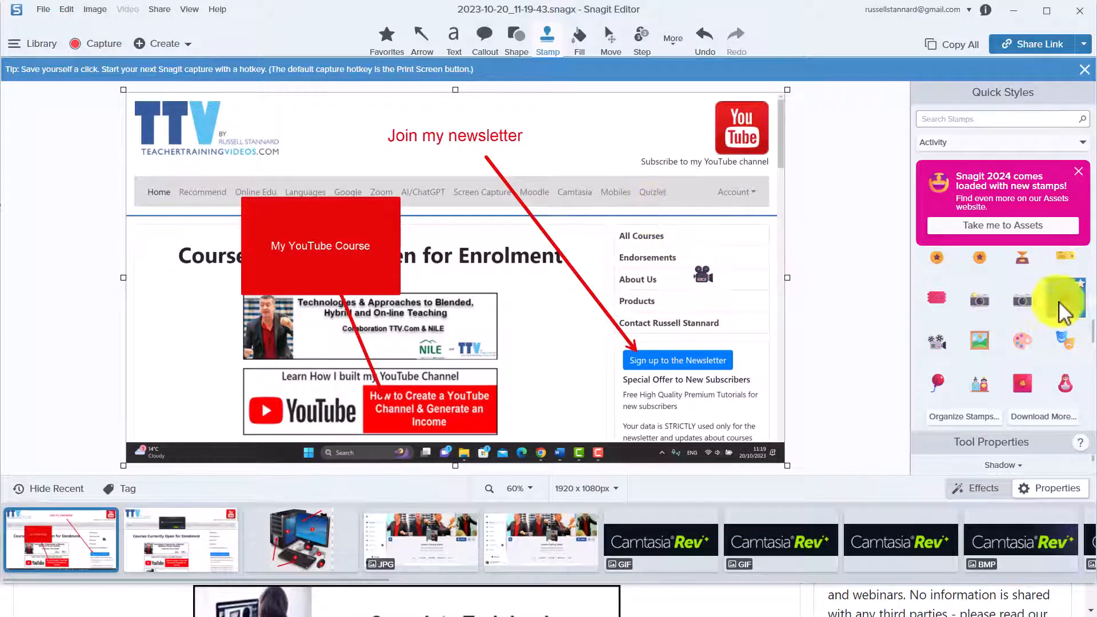
Step: Place a music note stamp from the Activity category beside the "Join my newsletter" text and open the list of stamp categories
{"action": "scroll", "coordinate": [1095, 337], "scroll_direction": "down", "scroll_amount": 1}
{"action": "scroll", "coordinate": [1094, 342], "scroll_direction": "down", "scroll_amount": 10}
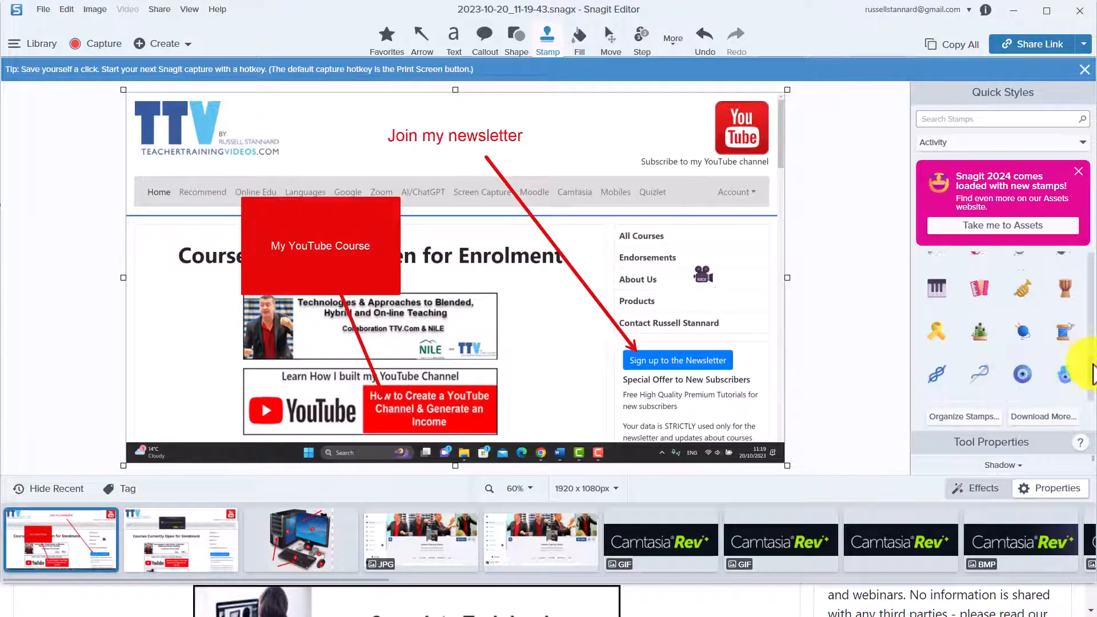
{"action": "left_click", "coordinate": [1066, 302]}
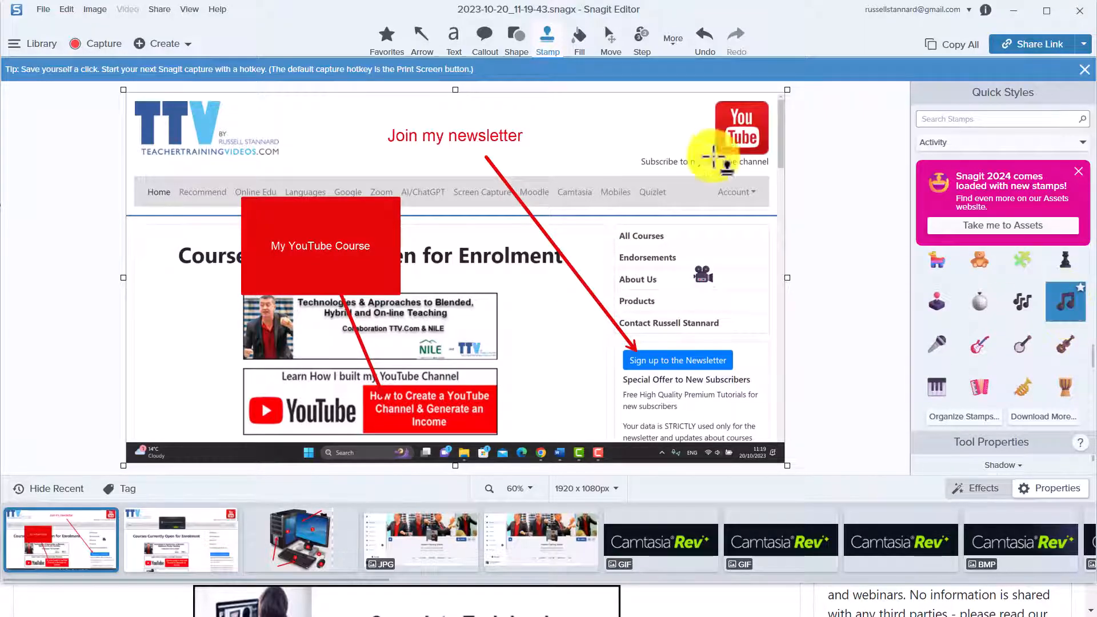
{"action": "left_click", "coordinate": [566, 136]}
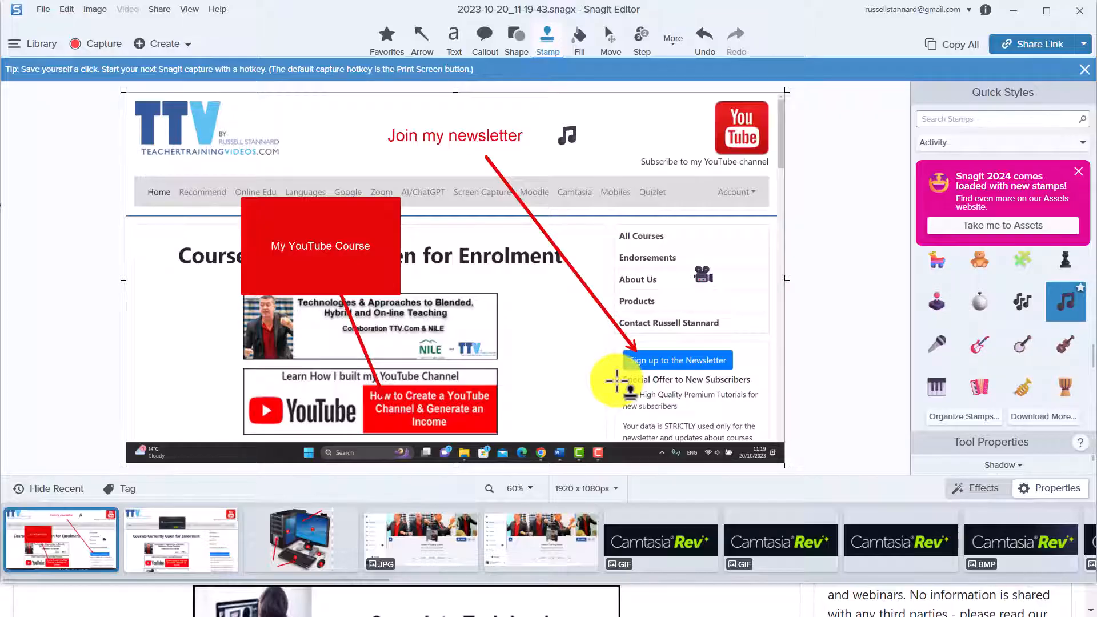
{"action": "left_click", "coordinate": [1085, 144]}
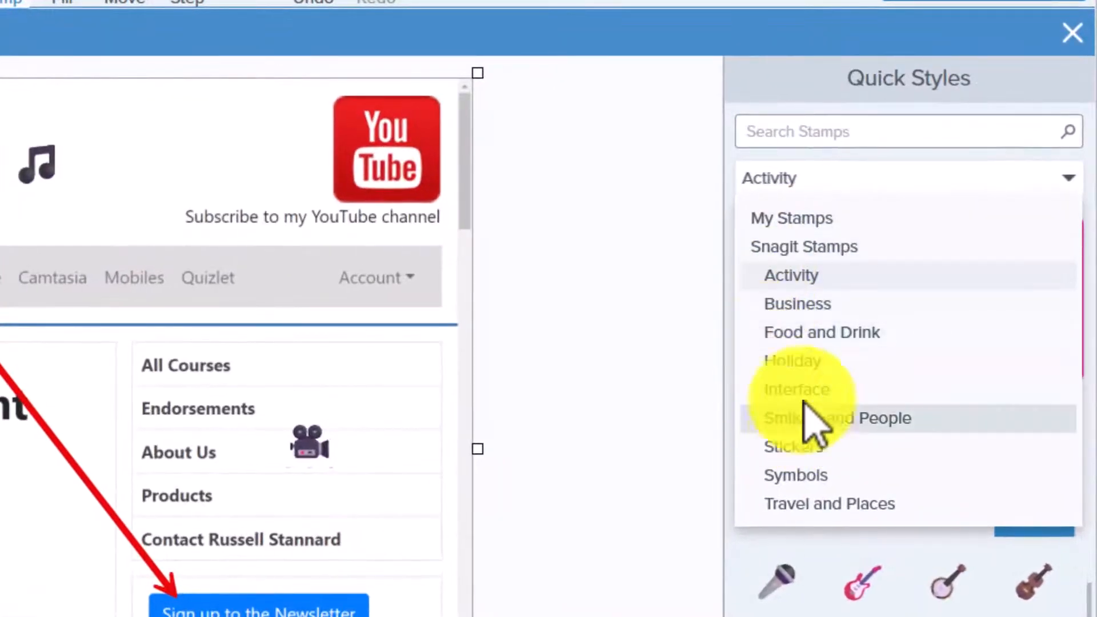
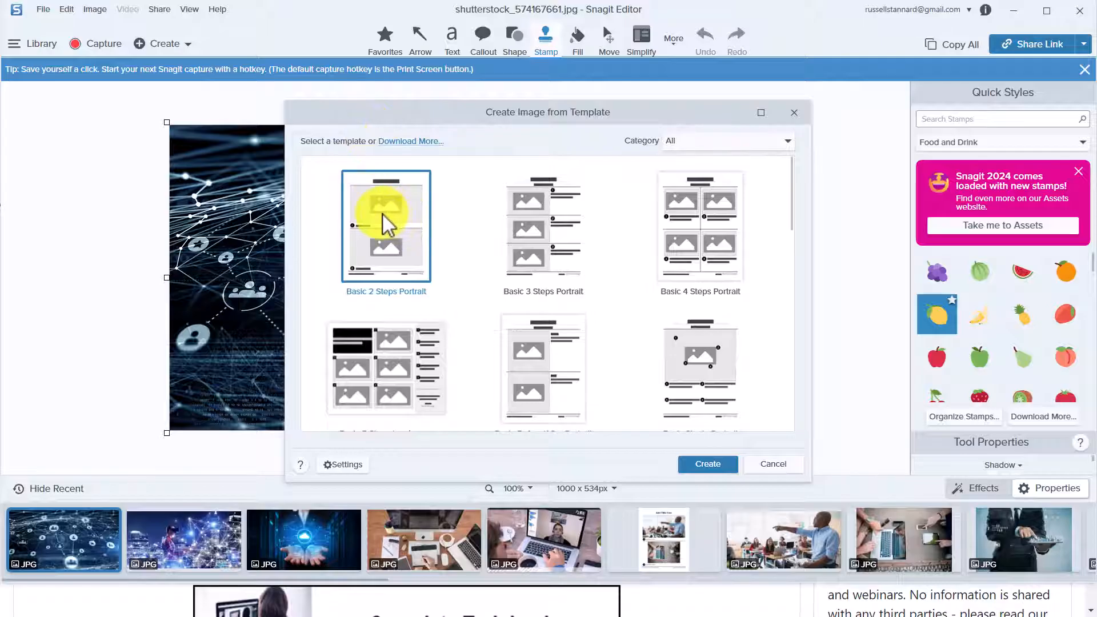
Step: Create an image from the Basic 2 Steps Portrait template and open the Blooms picture from the presentation images folder
{"action": "left_click", "coordinate": [708, 463]}
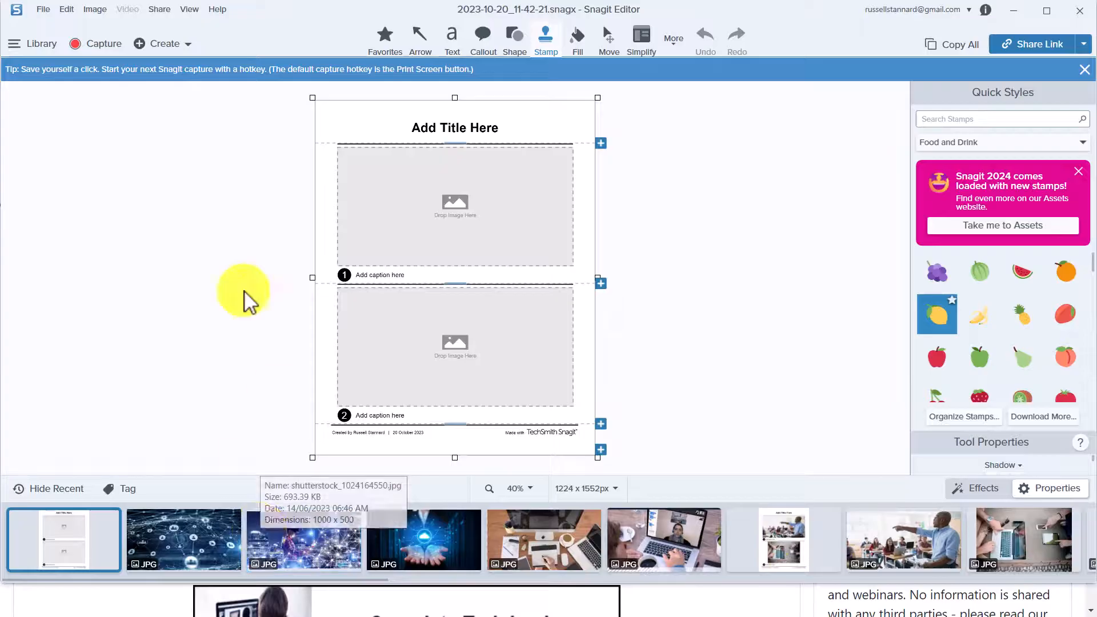
{"action": "left_click", "coordinate": [37, 10]}
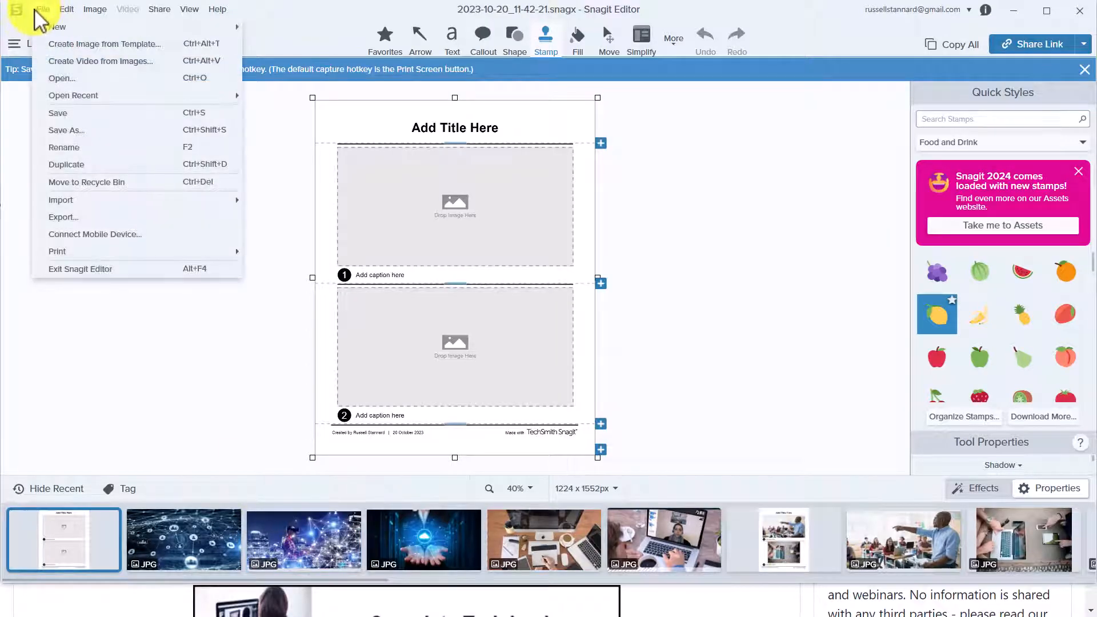
{"action": "left_click", "coordinate": [62, 80]}
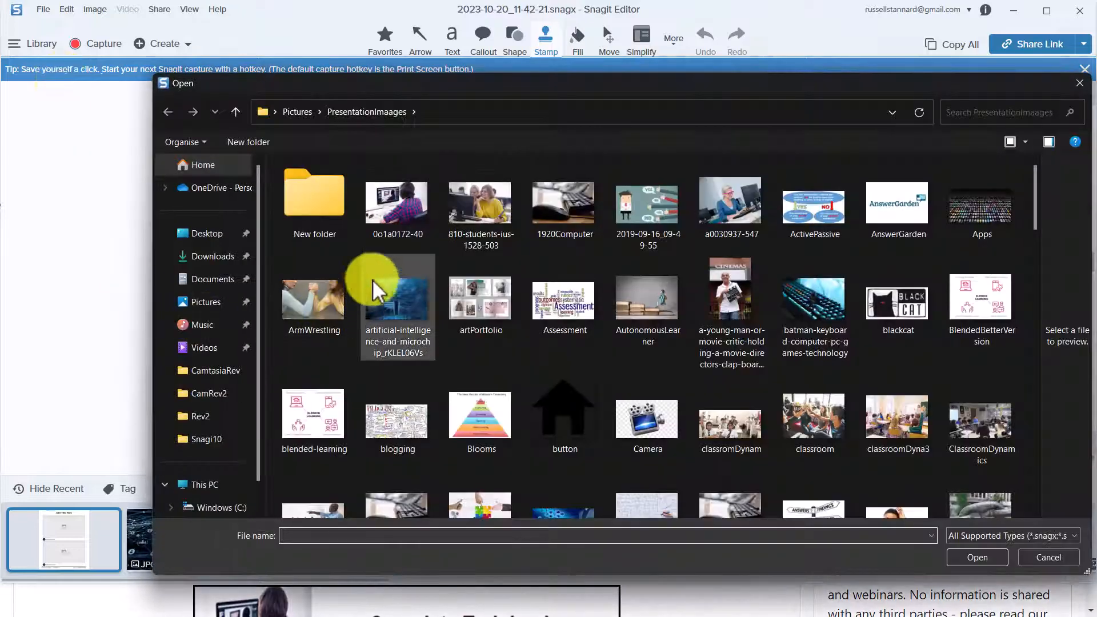
{"action": "left_click", "coordinate": [478, 423]}
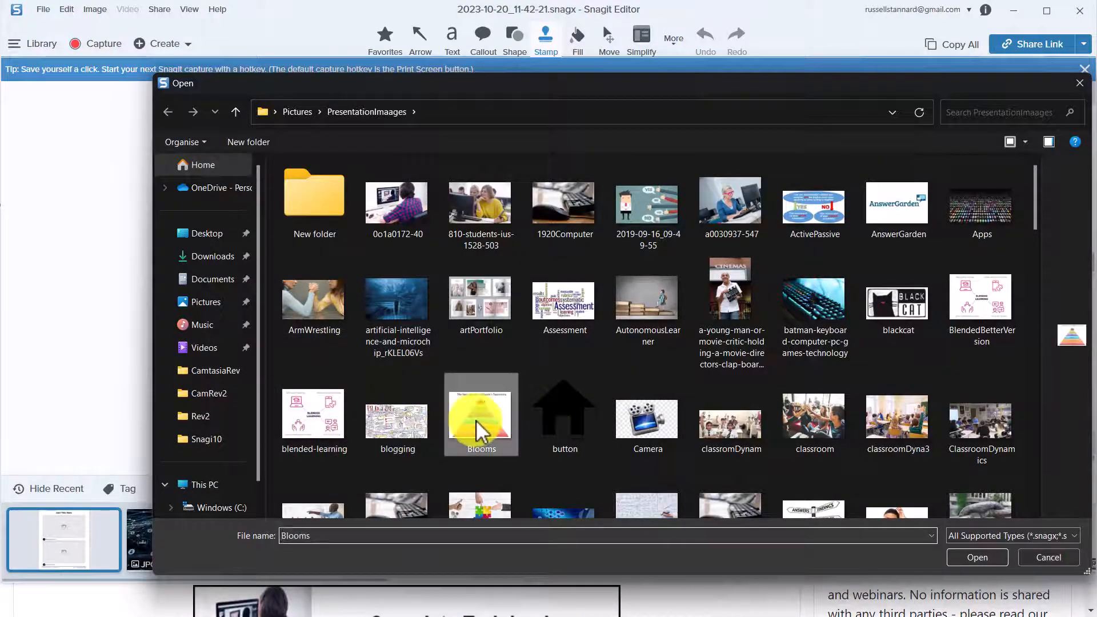
{"action": "left_click", "coordinate": [984, 559]}
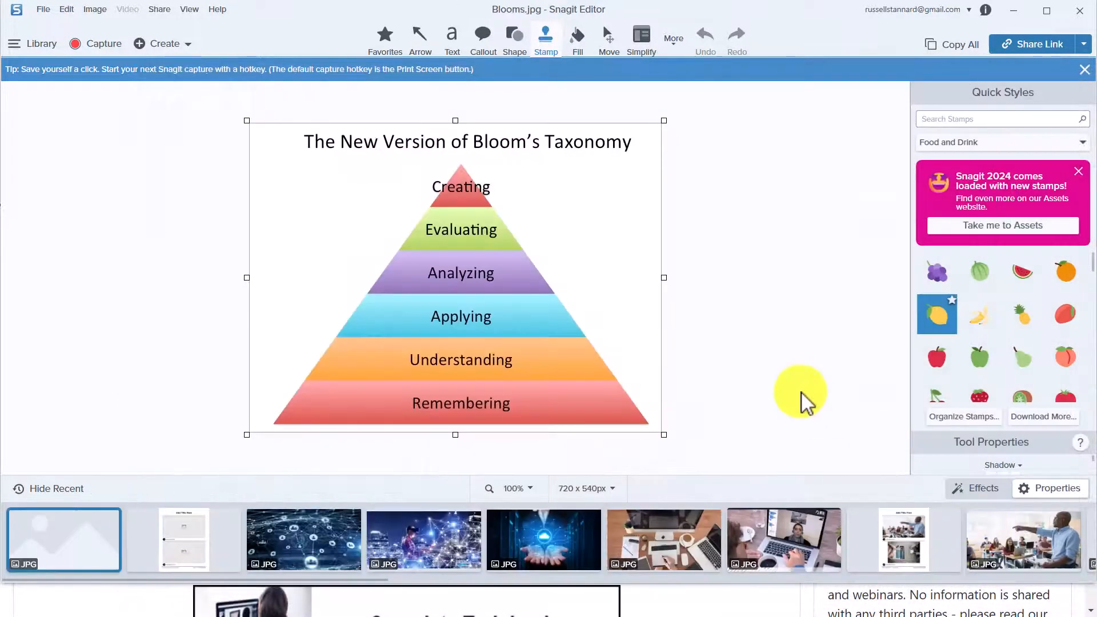
Step: In the two-step template image, put the people network picture in slot 2 and the cloud-over-hands picture in slot 1
{"action": "left_click", "coordinate": [205, 545]}
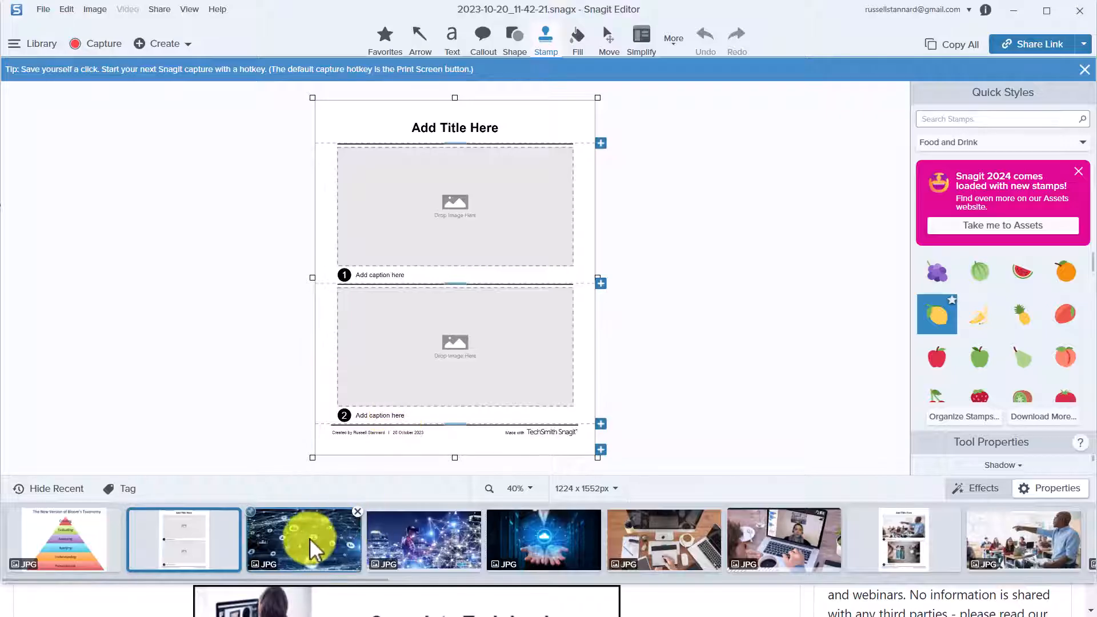
{"action": "left_click_drag", "start_coordinate": [306, 542], "coordinate": [420, 342]}
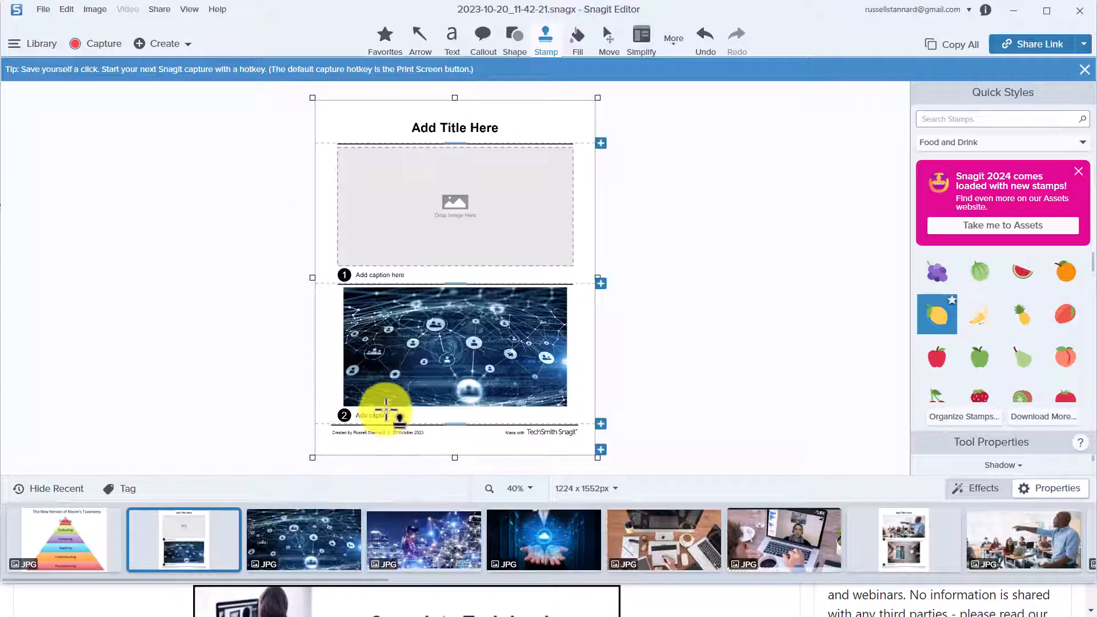
{"action": "left_click_drag", "start_coordinate": [543, 559], "coordinate": [426, 200]}
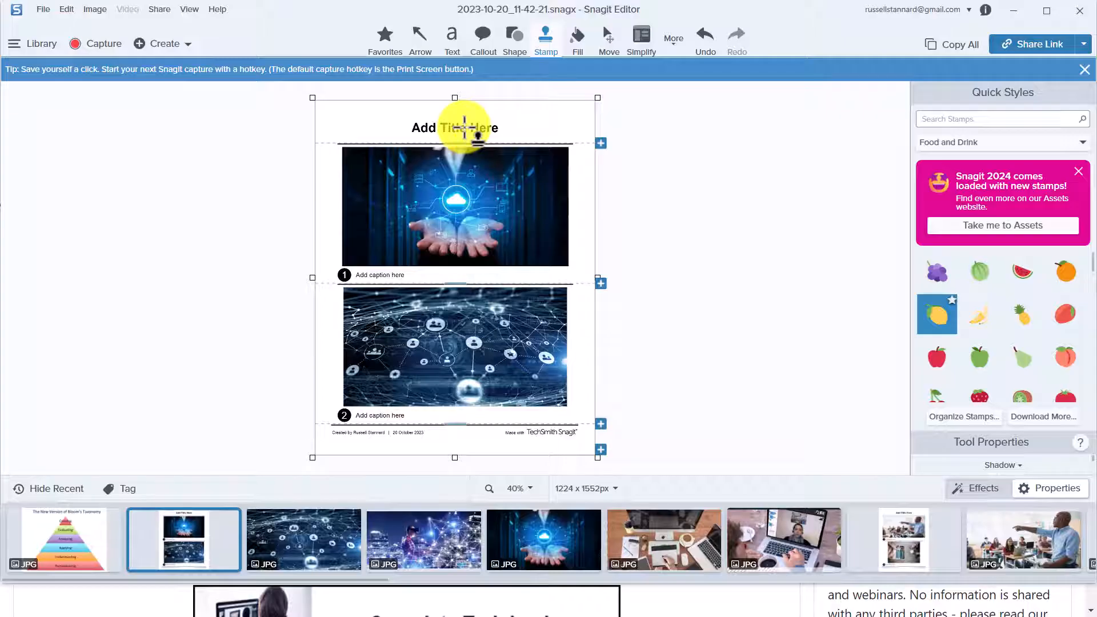
Step: Replace the template's "Add Title Here" placeholder with "Our Title"
{"action": "left_click", "coordinate": [448, 127]}
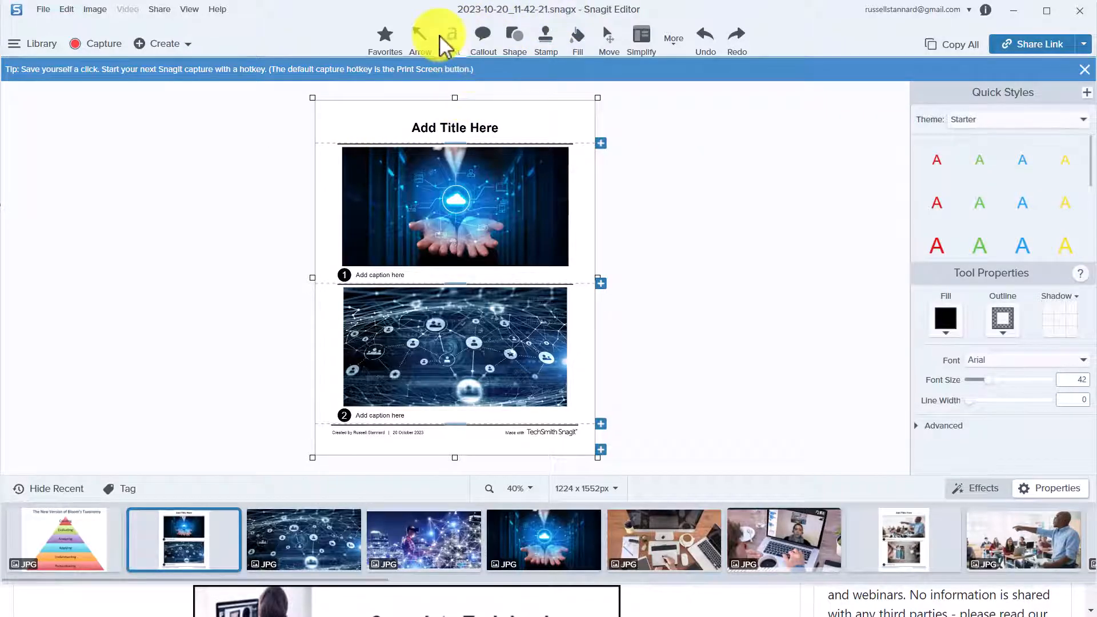
{"action": "left_click", "coordinate": [428, 129]}
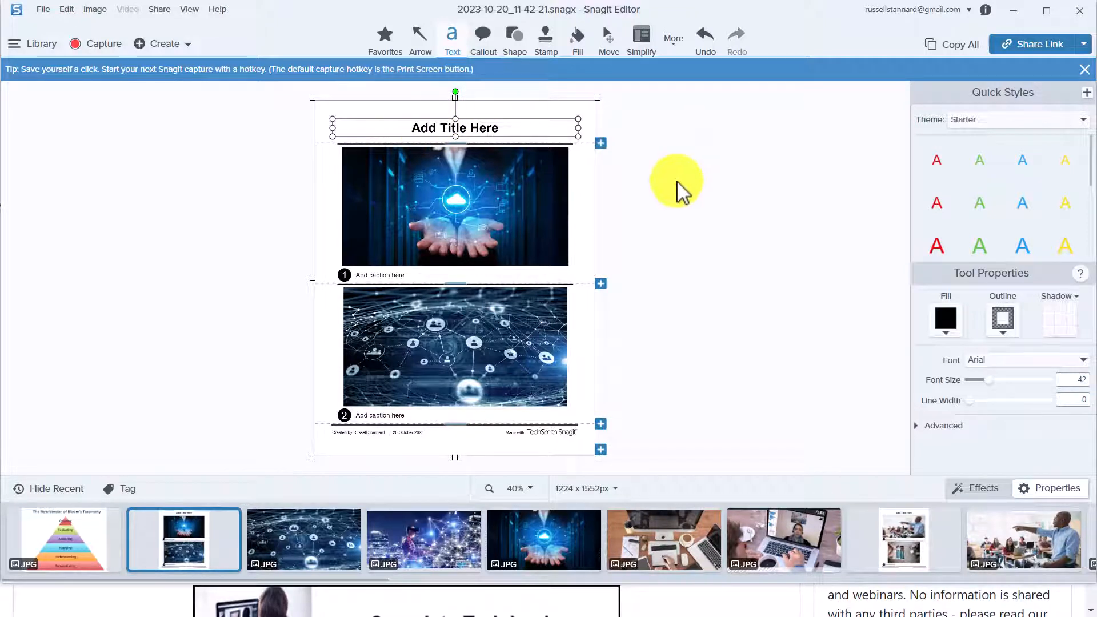
{"action": "type", "text": "Our Title"}
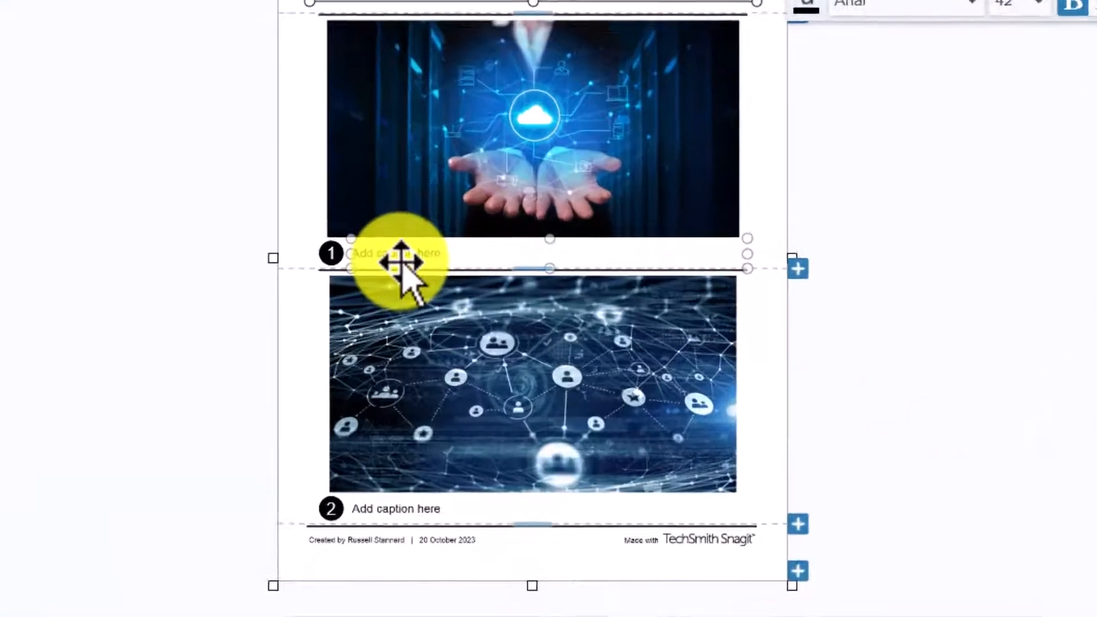
Step: Replace the caption placeholders of steps 1 and 2 with random filler text
{"action": "left_click", "coordinate": [401, 263]}
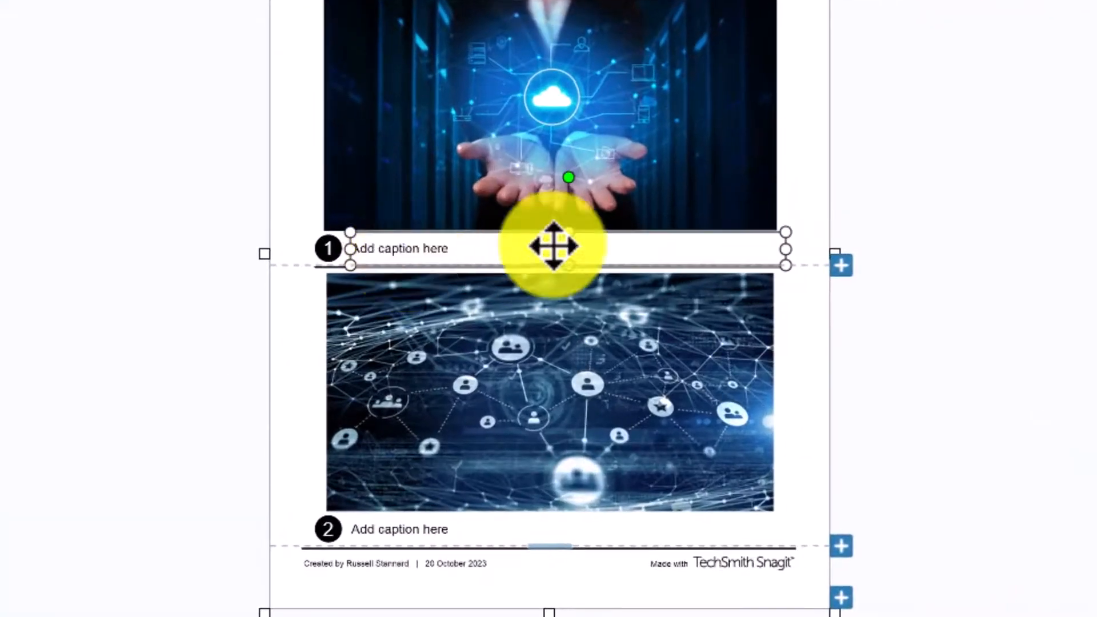
{"action": "type", "text": "aSFLHfshfhFLKH"}
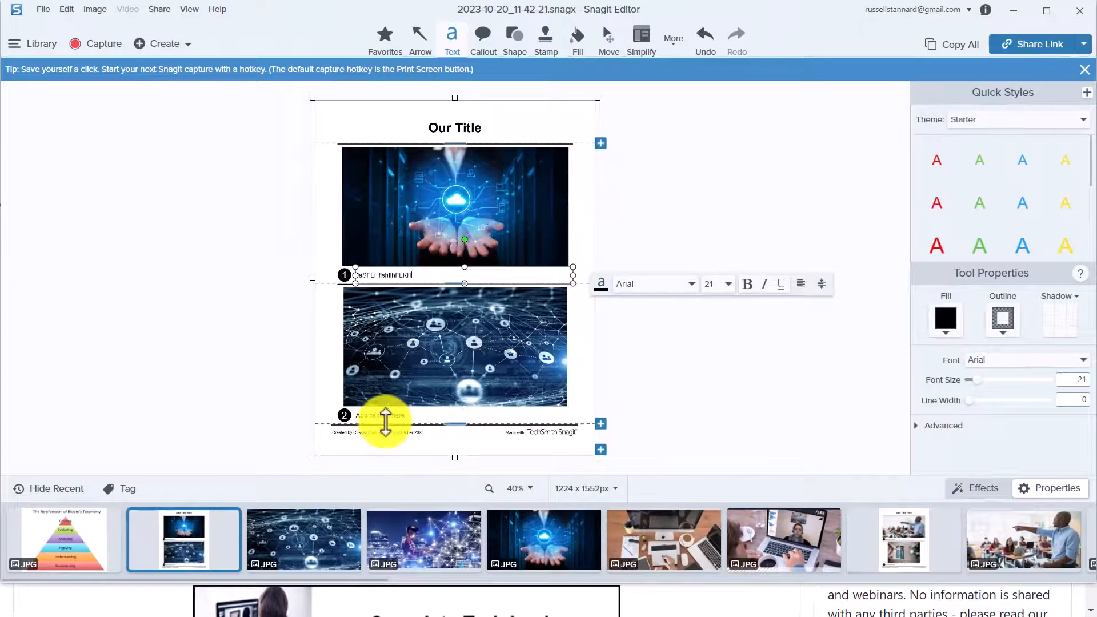
{"action": "left_click", "coordinate": [404, 417]}
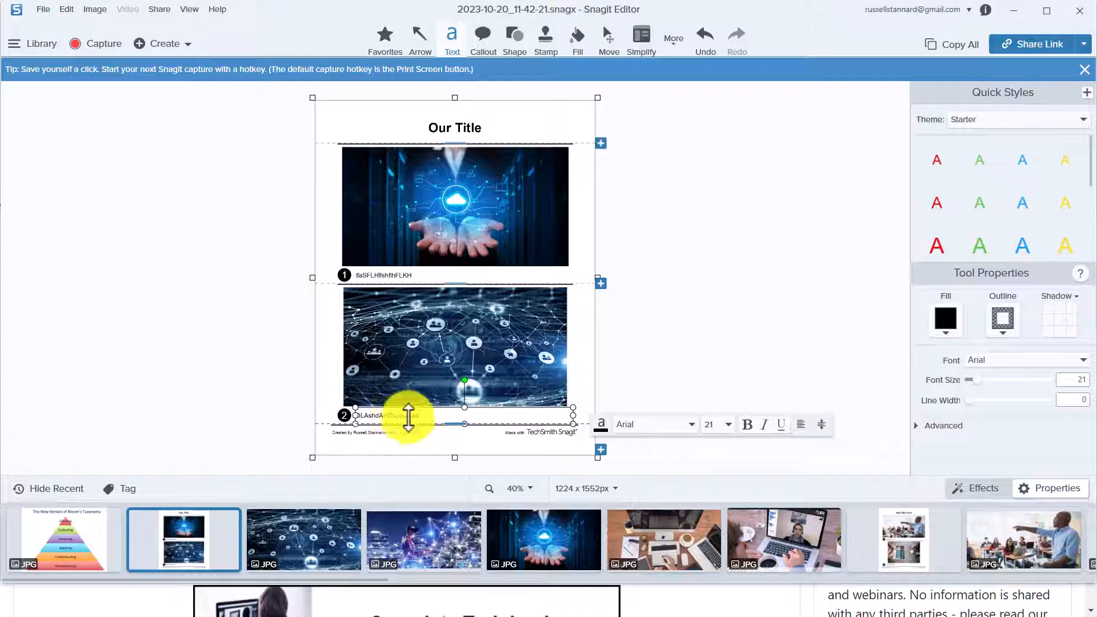
Step: Review the file formats available for saving the two-step image under a new name, and leave without saving
{"action": "left_click", "coordinate": [43, 9]}
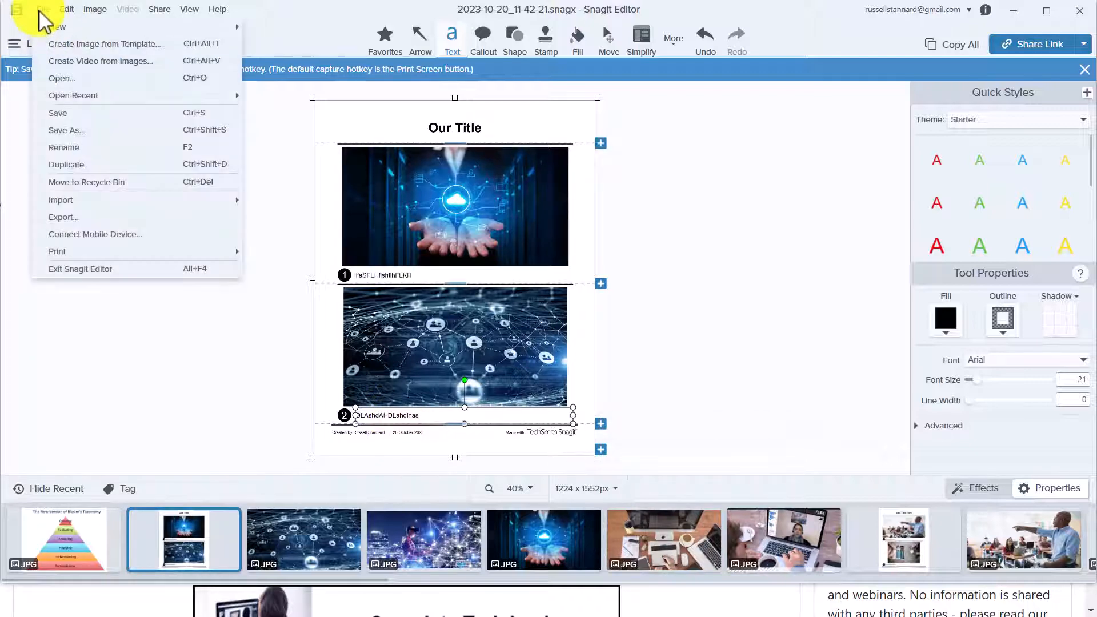
{"action": "left_click", "coordinate": [66, 131]}
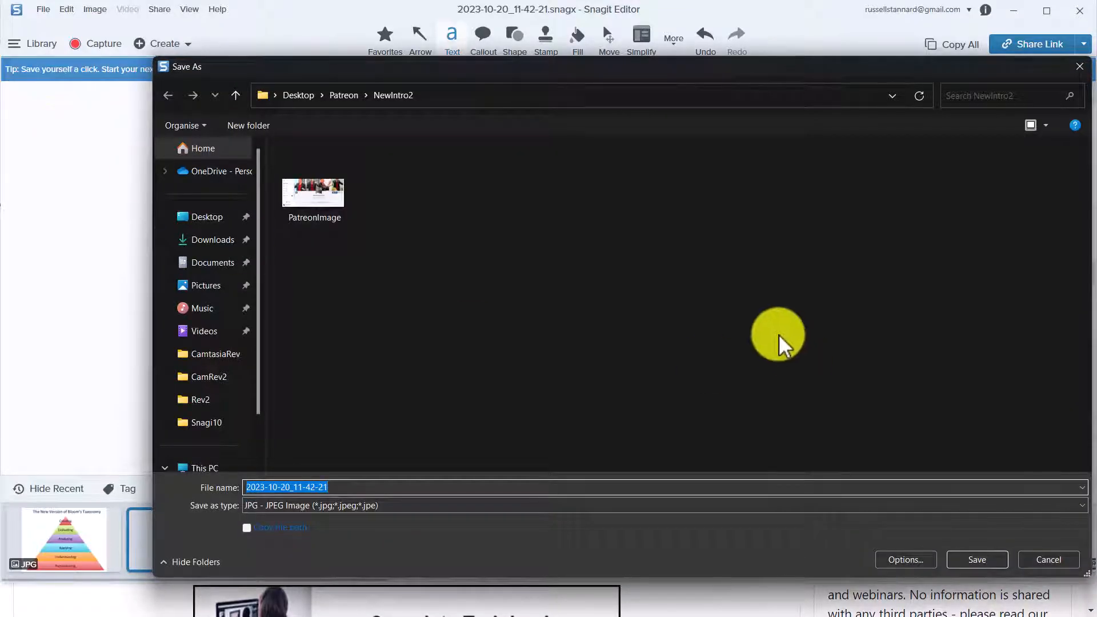
{"action": "left_click_drag", "start_coordinate": [828, 69], "coordinate": [704, 13]}
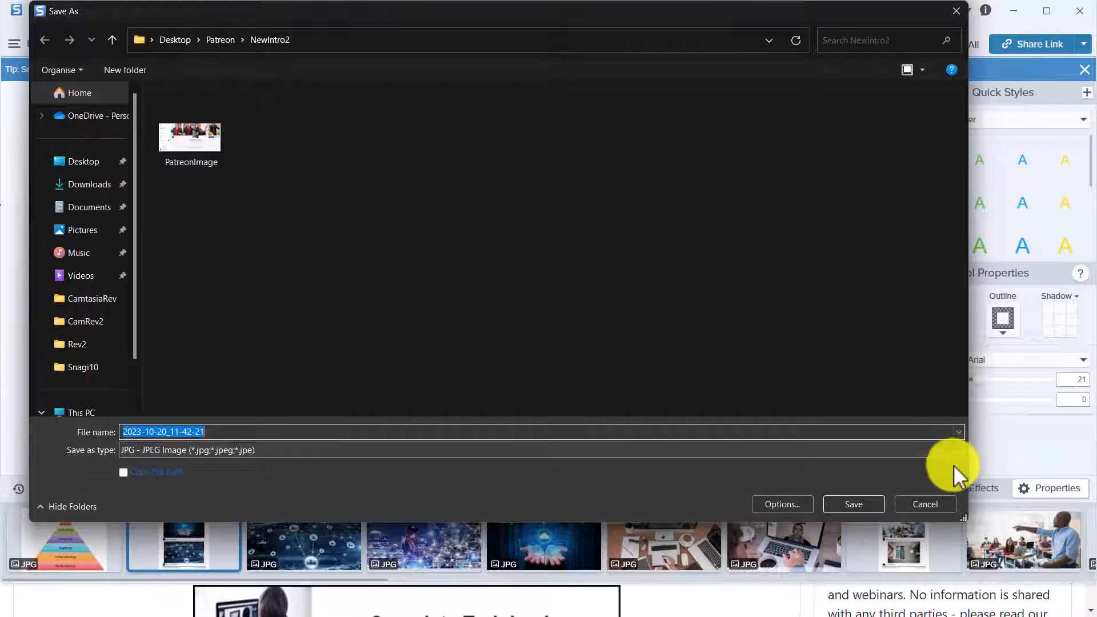
{"action": "left_click", "coordinate": [959, 449]}
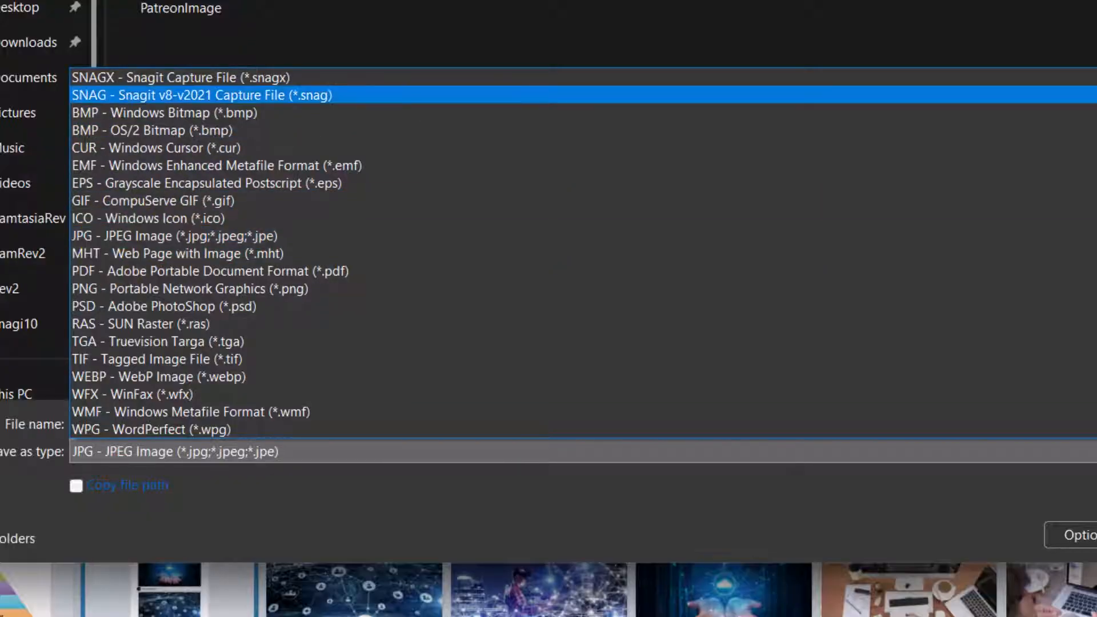
{"action": "key", "text": "Escape"}
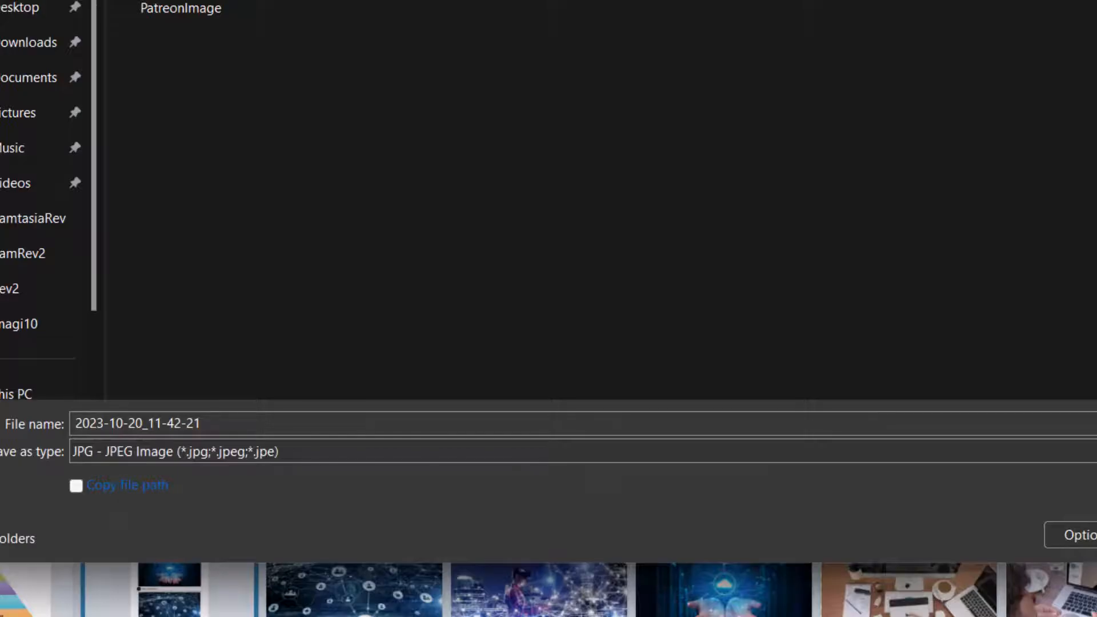
{"action": "key", "text": "Escape"}
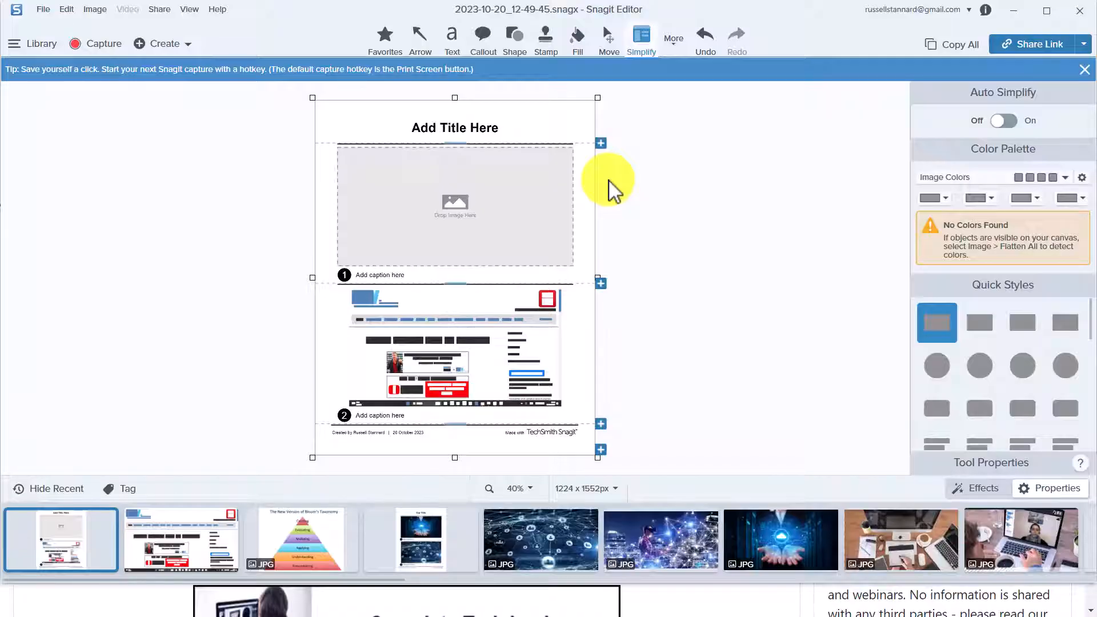
Step: Set up webcam recording for a video capture with the Logitech BRIO camera, Top-Right placement and Circle shape
{"action": "left_click", "coordinate": [98, 44]}
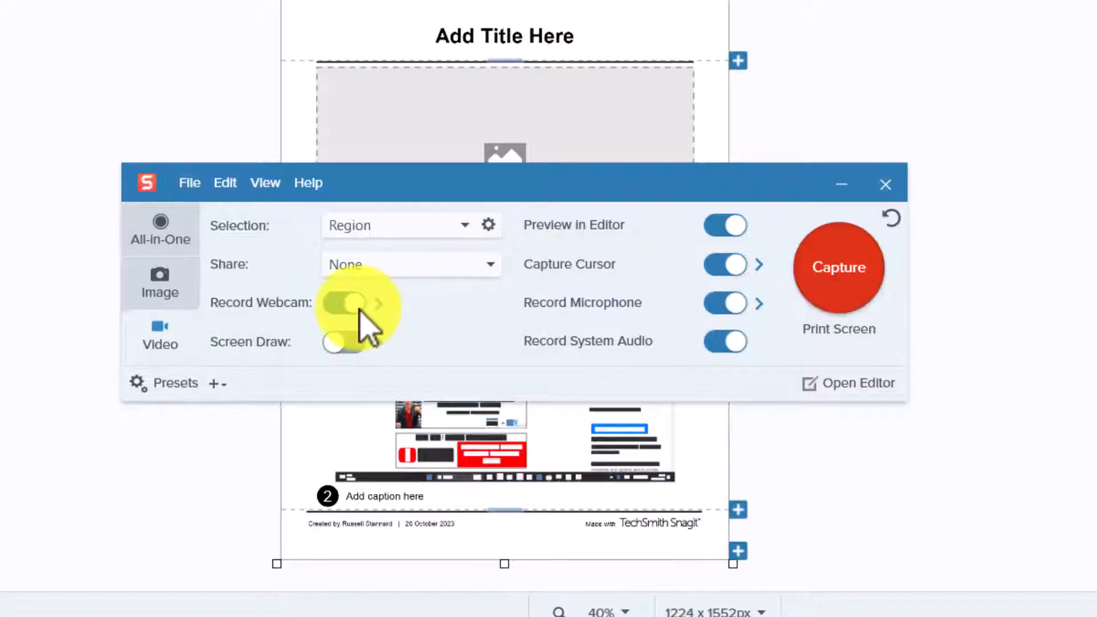
{"action": "left_click", "coordinate": [380, 304]}
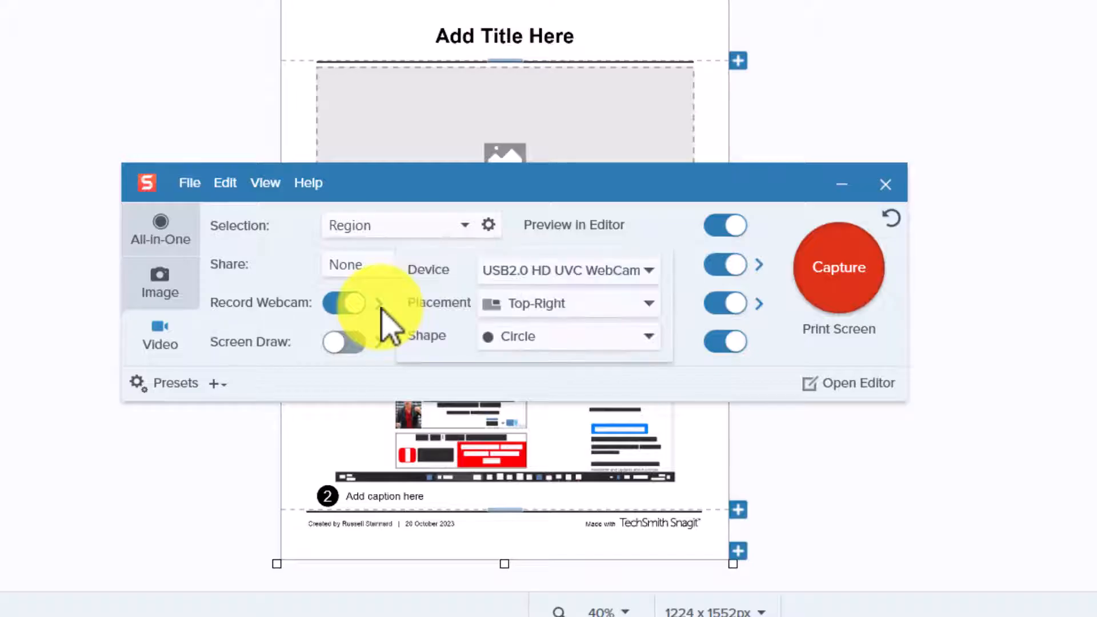
{"action": "left_click", "coordinate": [649, 272]}
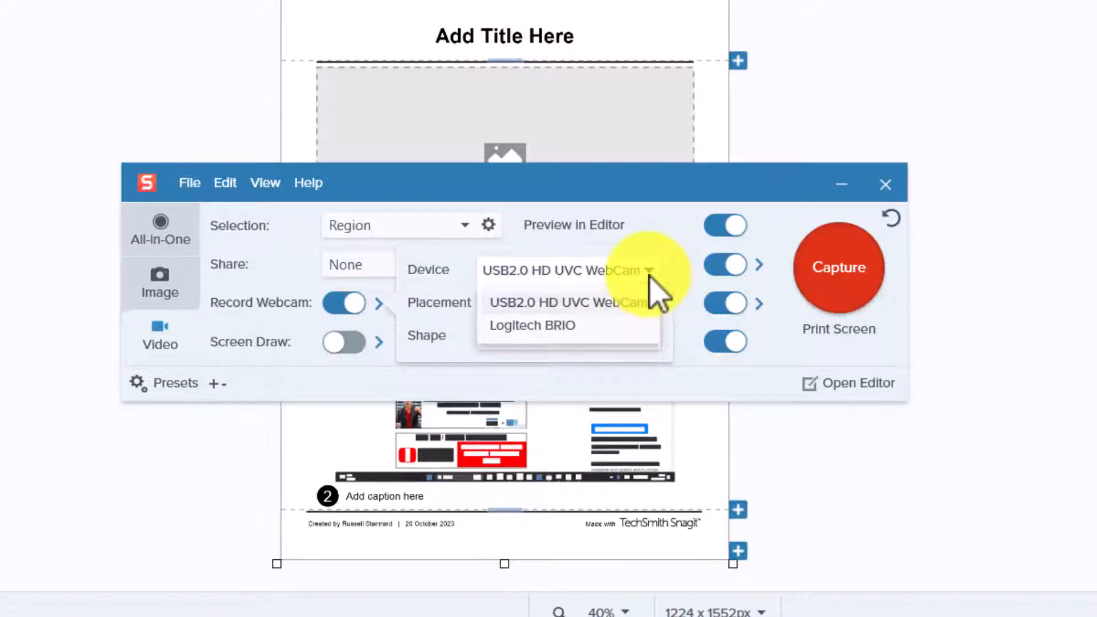
{"action": "left_click", "coordinate": [519, 327]}
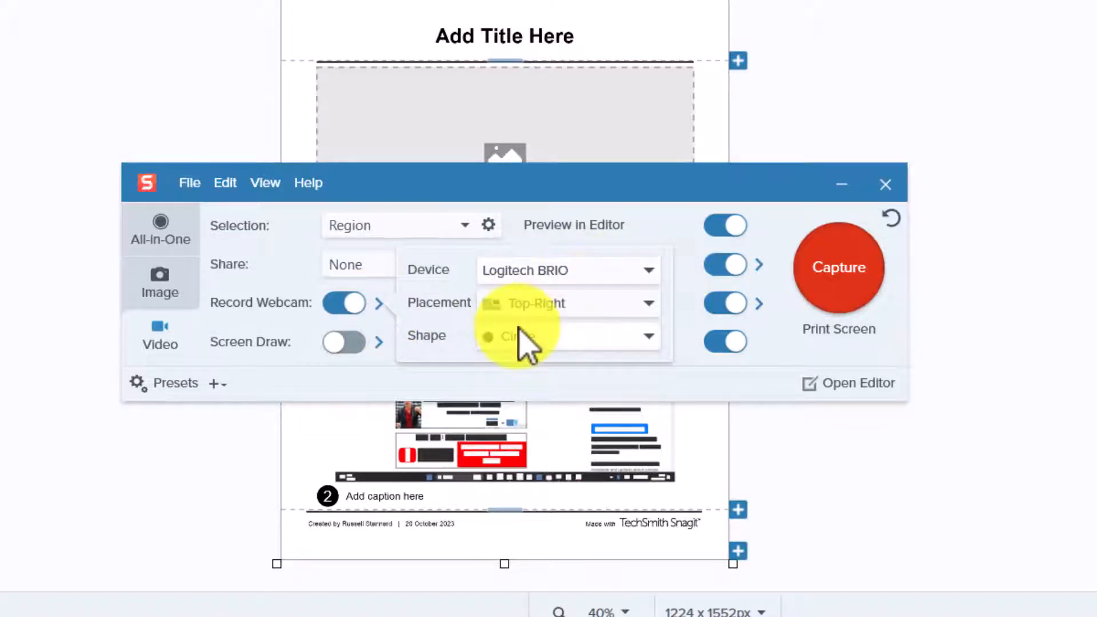
{"action": "left_click", "coordinate": [649, 304]}
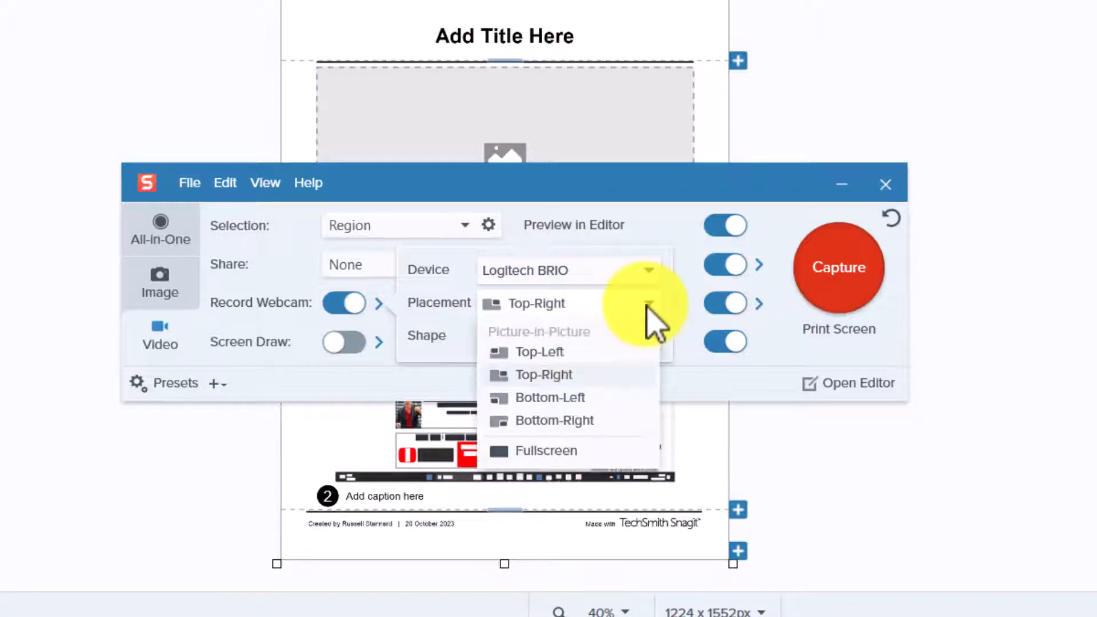
{"action": "left_click", "coordinate": [540, 376]}
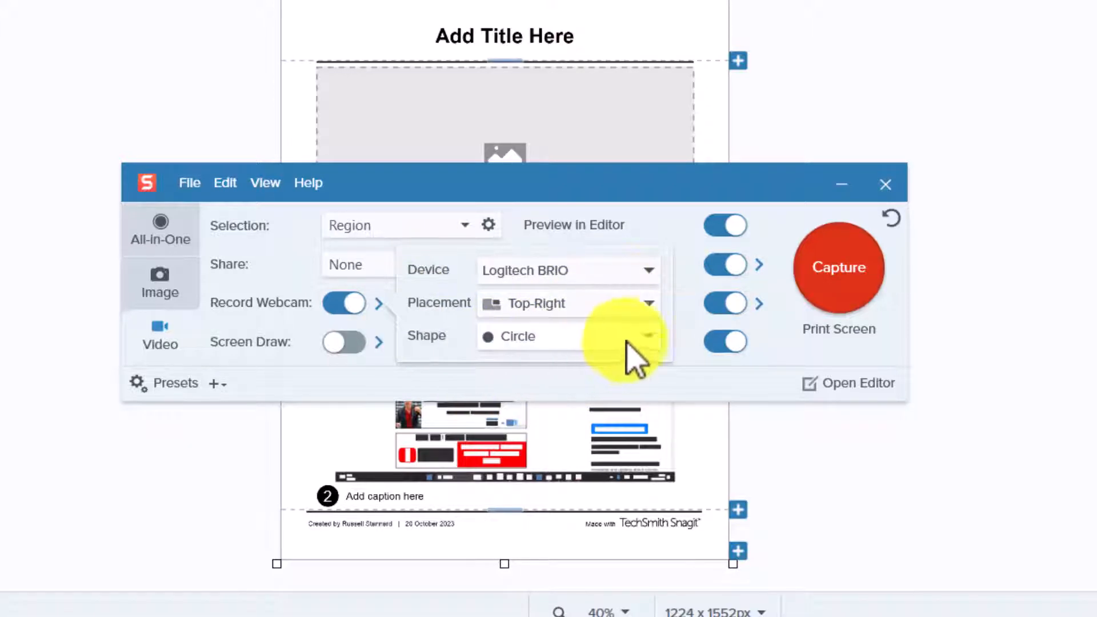
{"action": "left_click", "coordinate": [651, 339]}
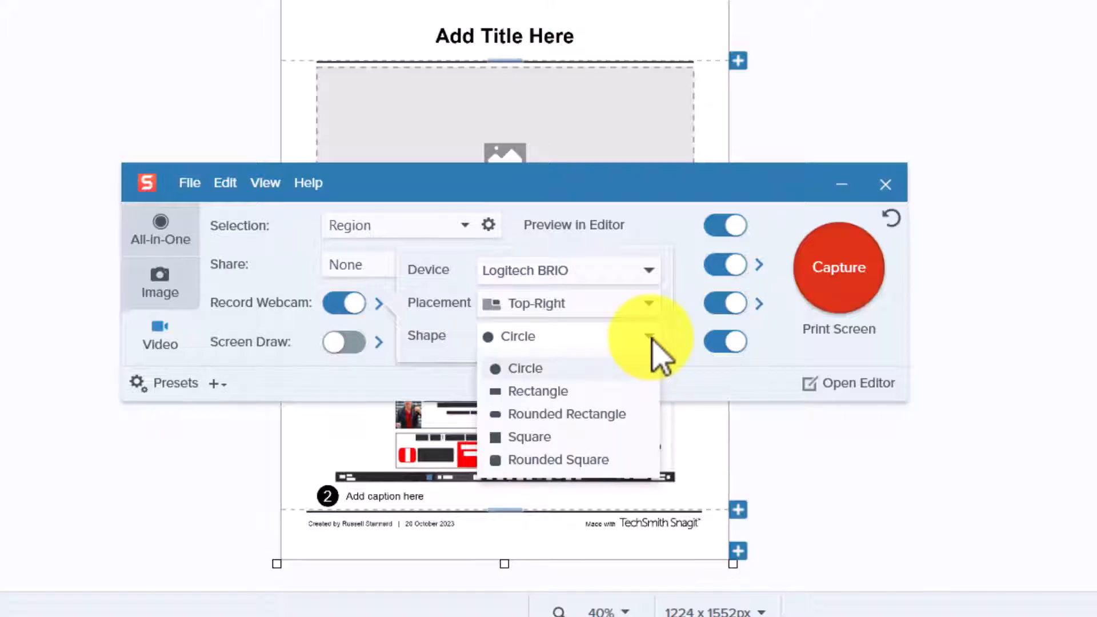
{"action": "left_click", "coordinate": [518, 370]}
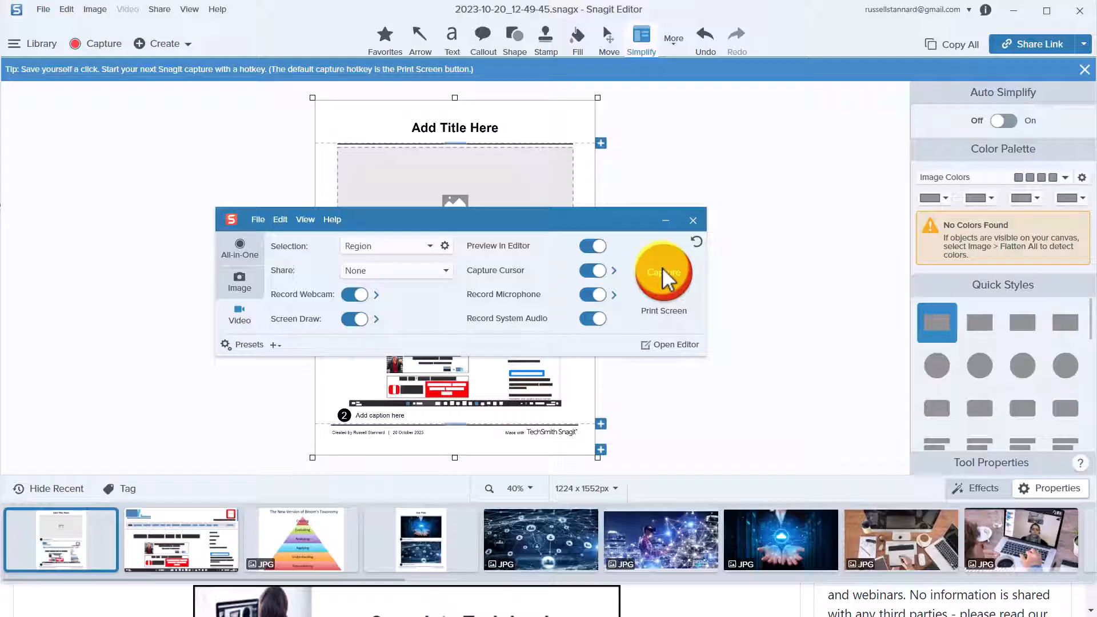
Step: Start a fullscreen video recording of the website with the webcam and Screen Draw enabled
{"action": "left_click", "coordinate": [663, 268]}
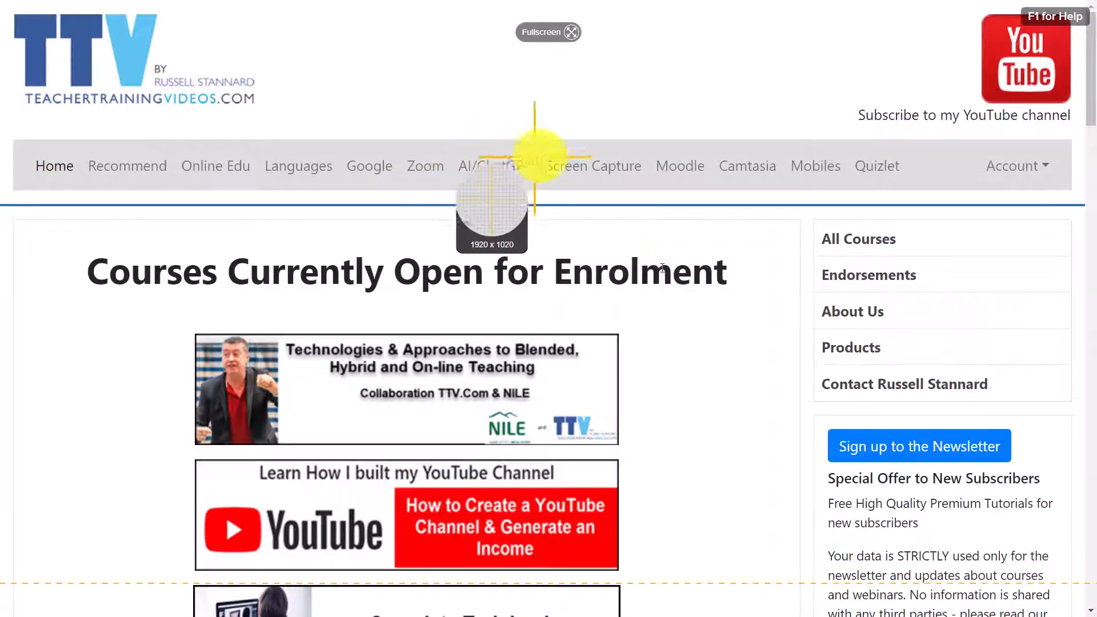
{"action": "left_click", "coordinate": [571, 34]}
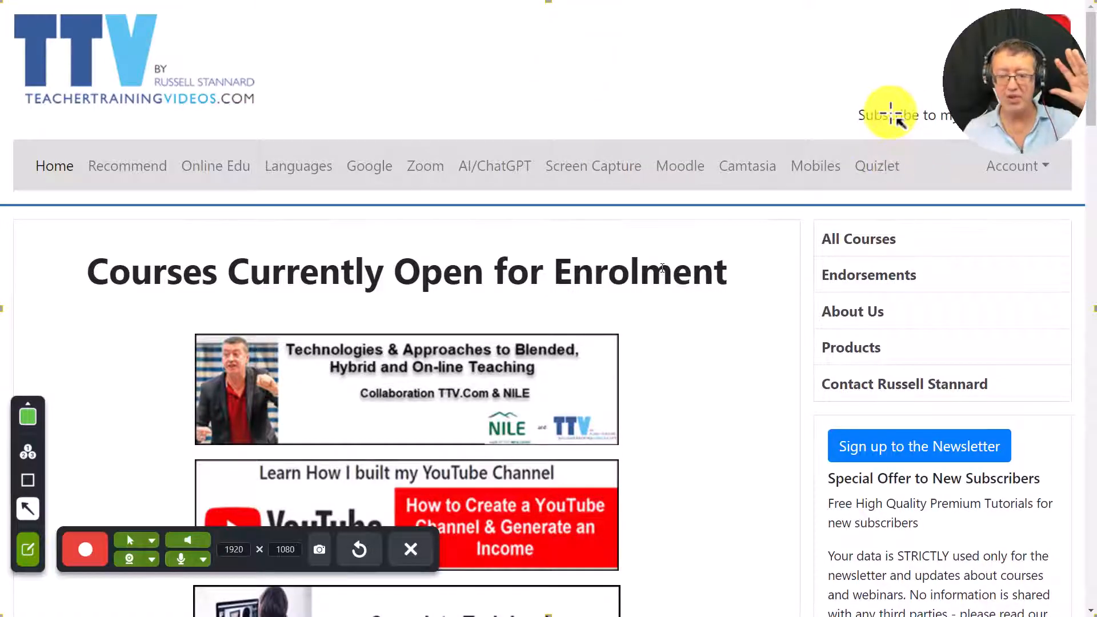
{"action": "left_click", "coordinate": [88, 550]}
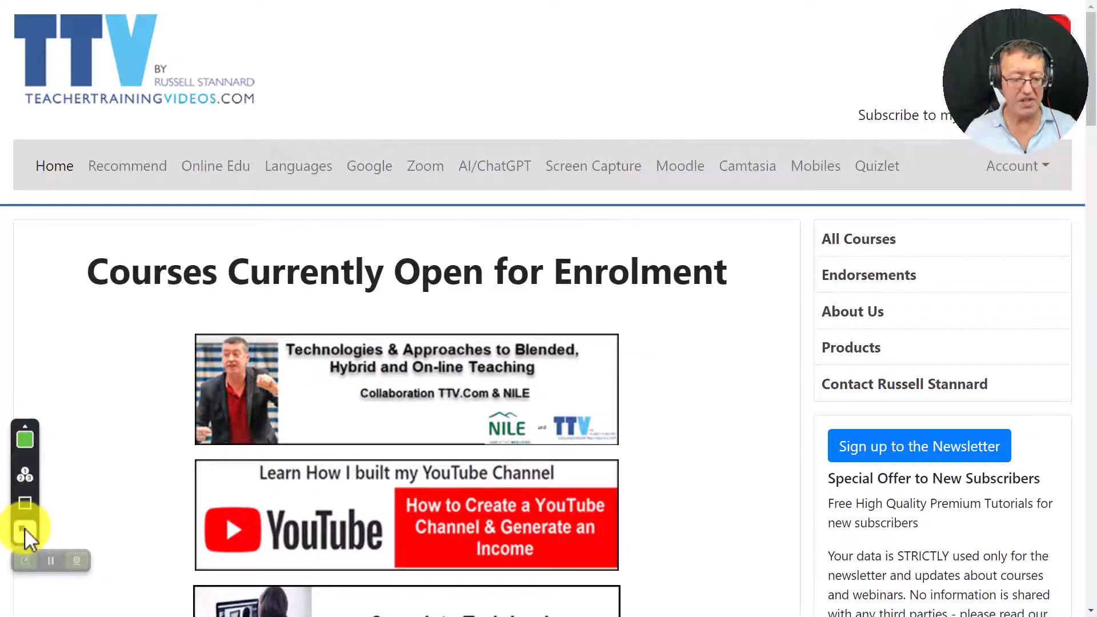
Step: During the recording, draw numbered step markers on the NILE course banner and the newsletter sign-up button
{"action": "left_click", "coordinate": [25, 474]}
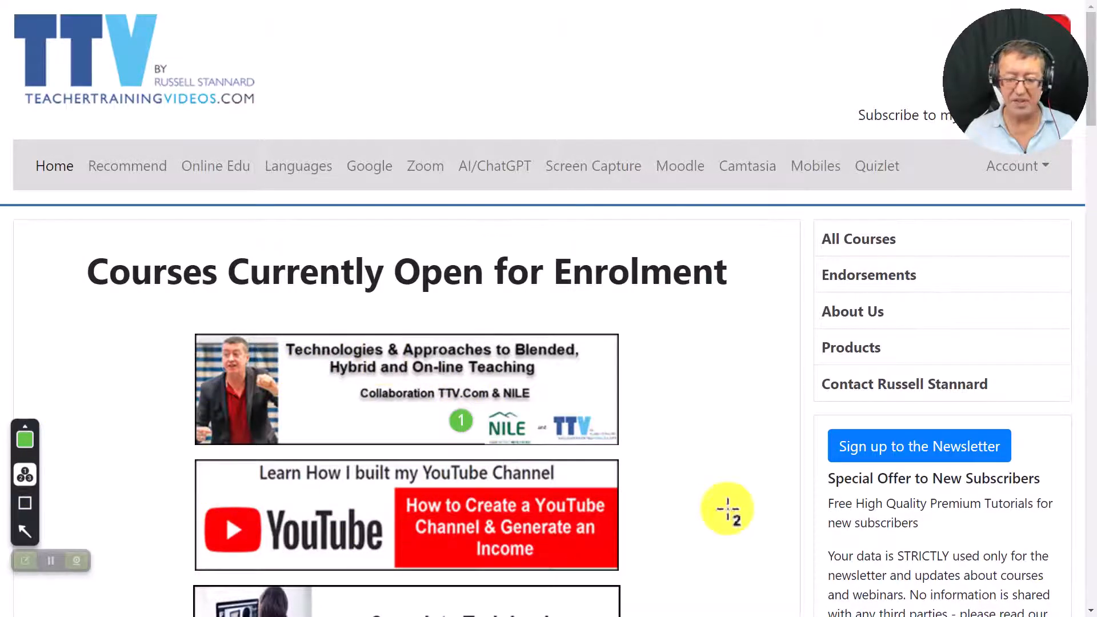
{"action": "left_click", "coordinate": [893, 452]}
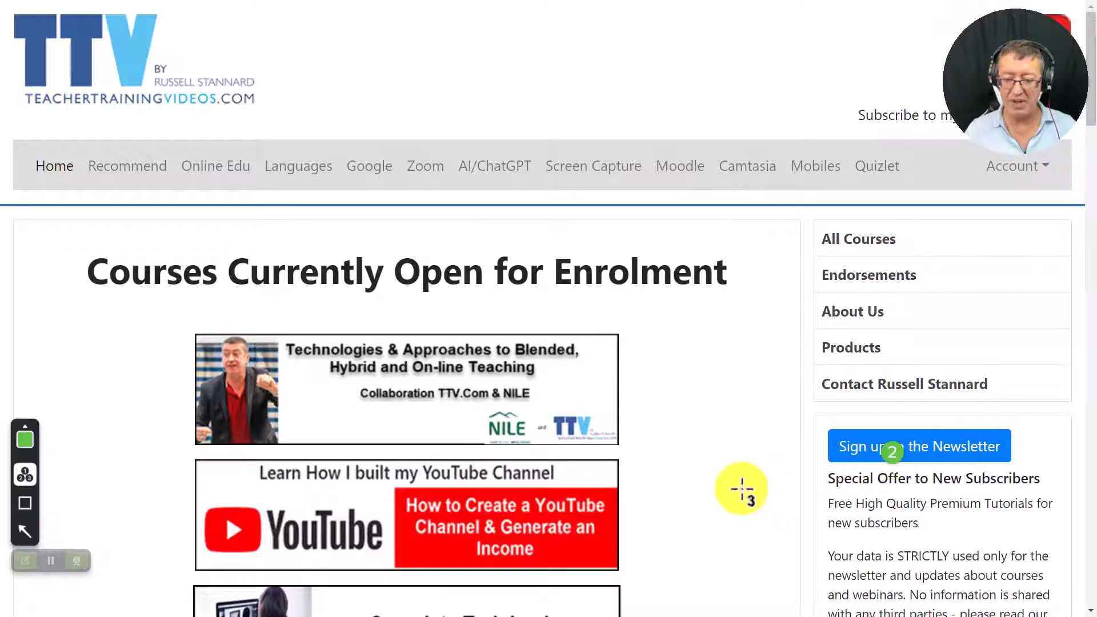